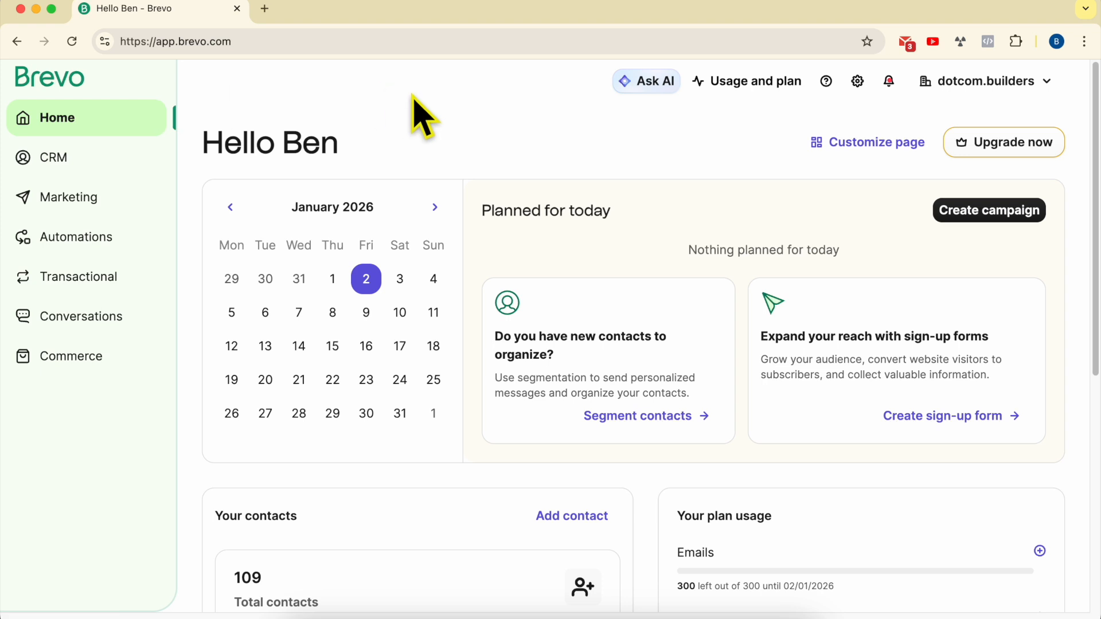
- From the dotcom.builders account menu, go to Settings and the Senders, Domains & Dedicated IPs page
click(1038, 97)
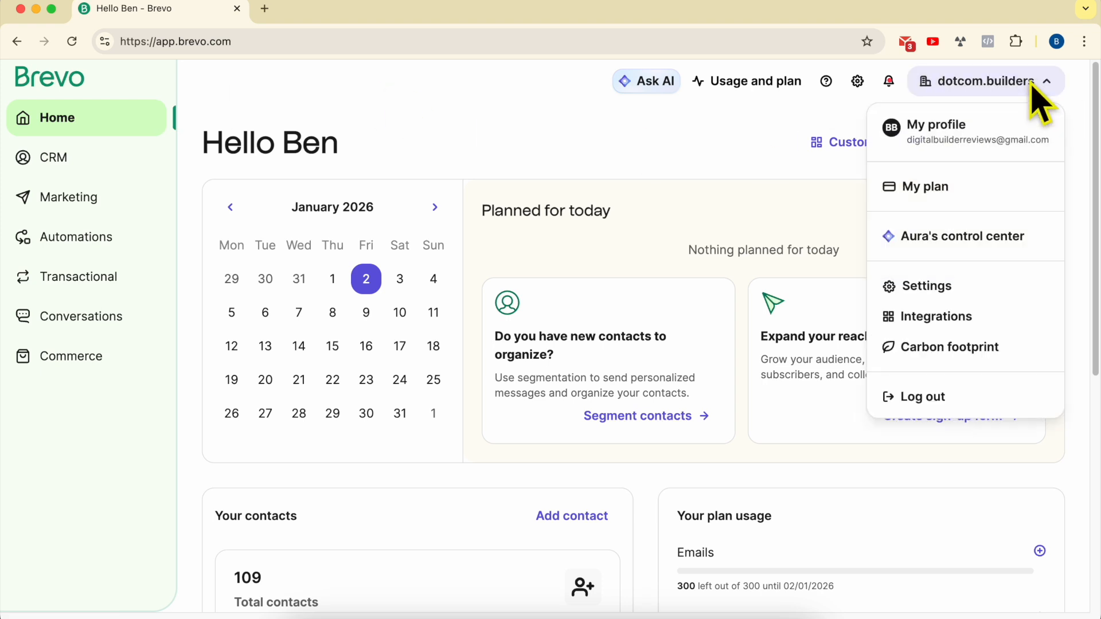
click(945, 292)
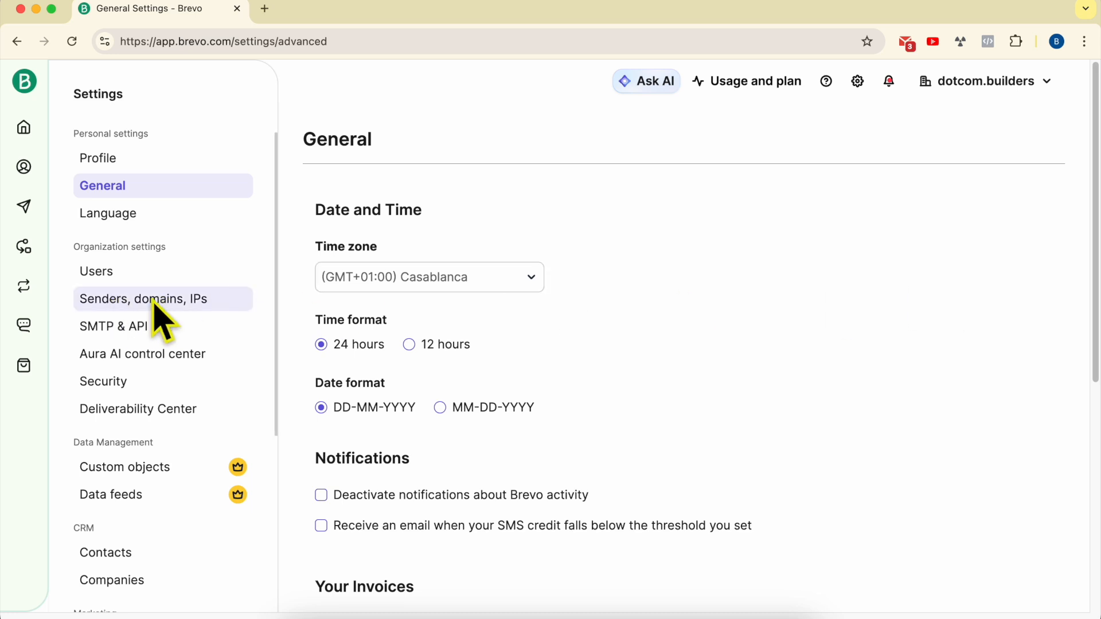
click(183, 315)
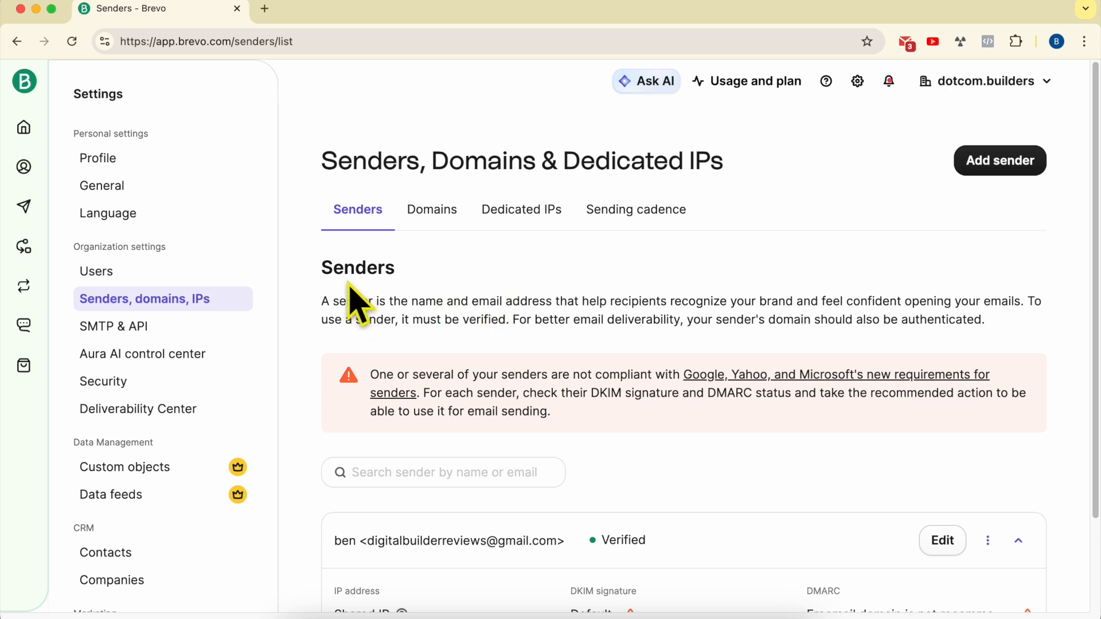
- Review the Senders tab: the explanation of senders and the existing verified sender's address
drag(322, 299, 976, 298)
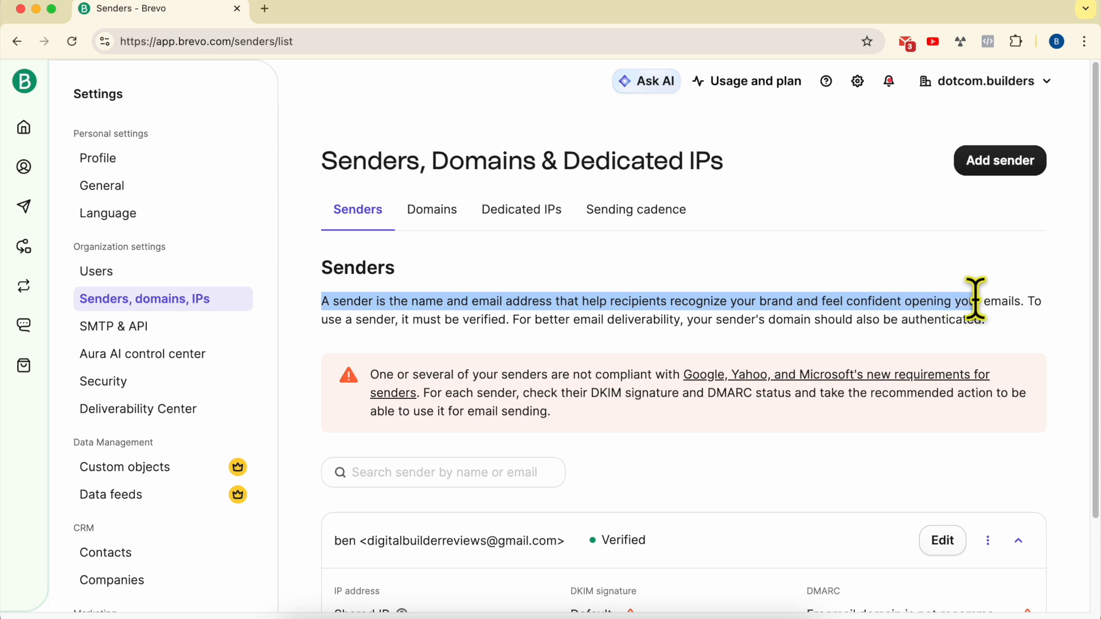
click(1029, 301)
scroll(616, 290, down, 3)
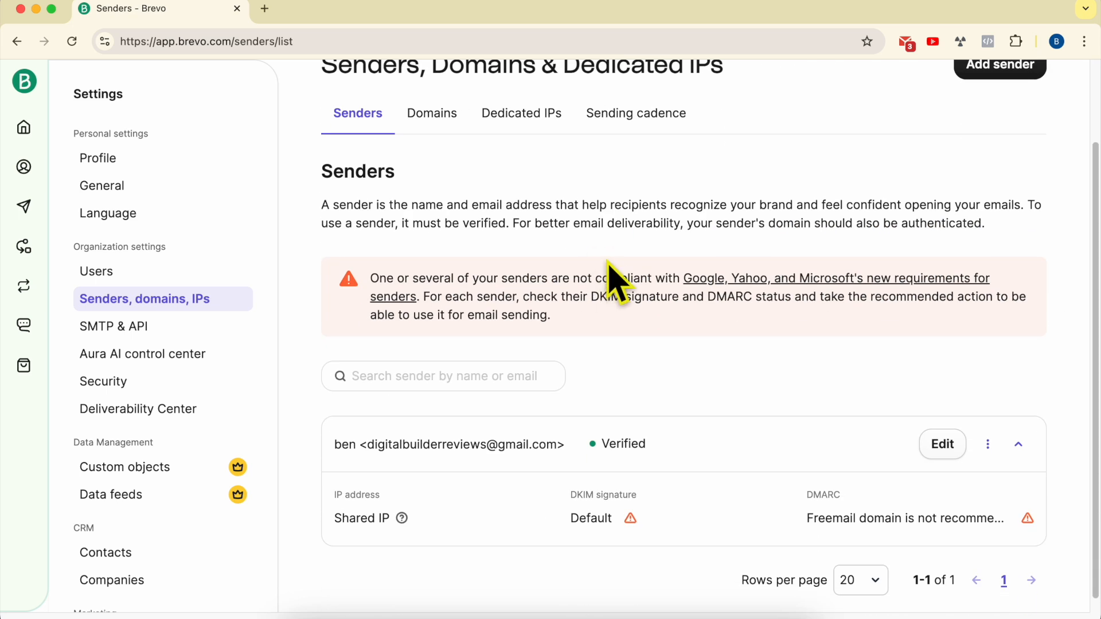
scroll(594, 278, up, 1)
drag(558, 451, 370, 453)
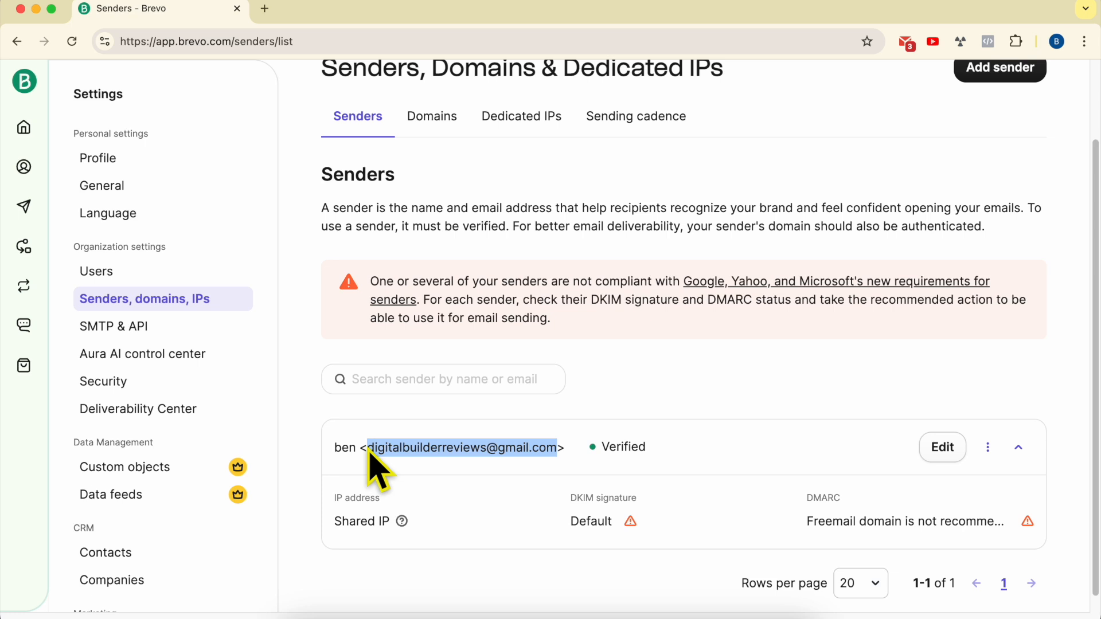
click(665, 429)
scroll(746, 366, up, 3)
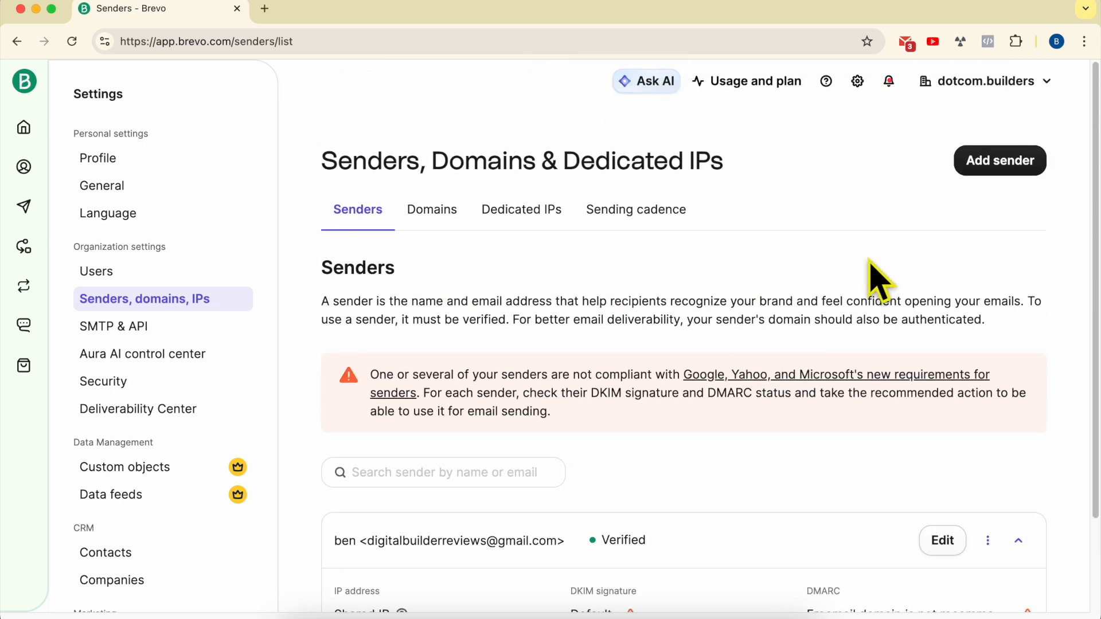
- Add a new sender with a From Name and a dotcom.builders From Email, and submit it
click(997, 167)
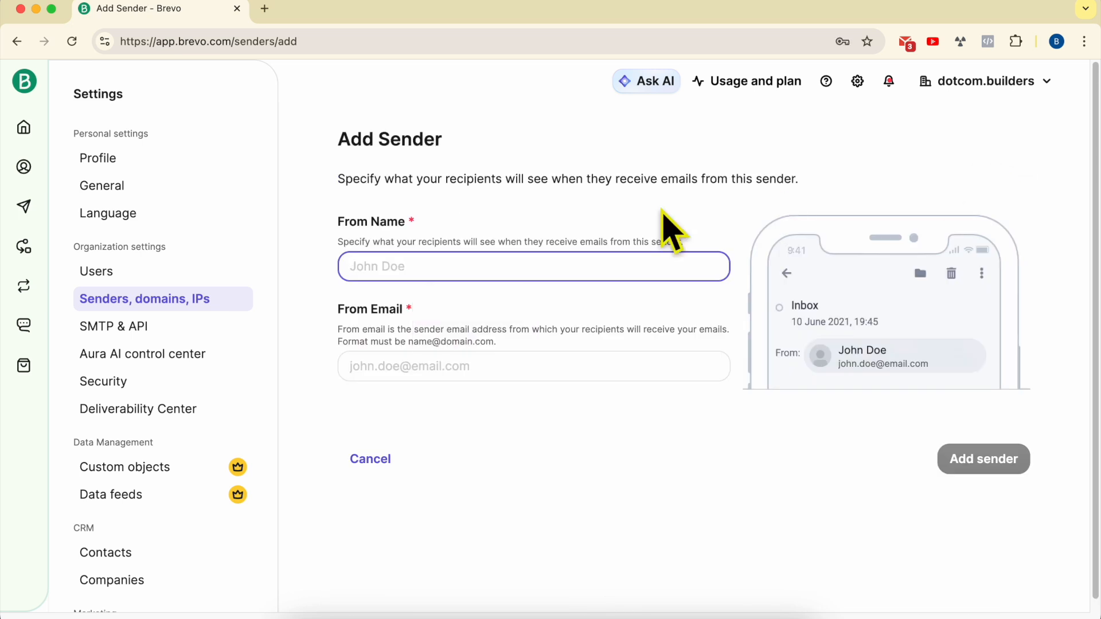
click(402, 266)
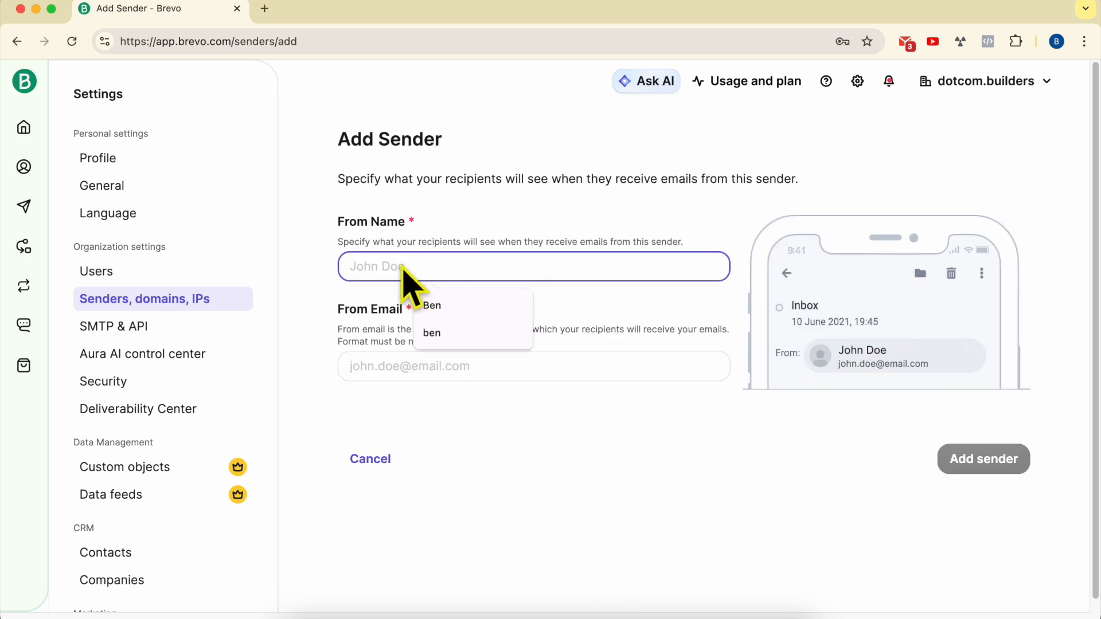
text(Ben)
click(399, 368)
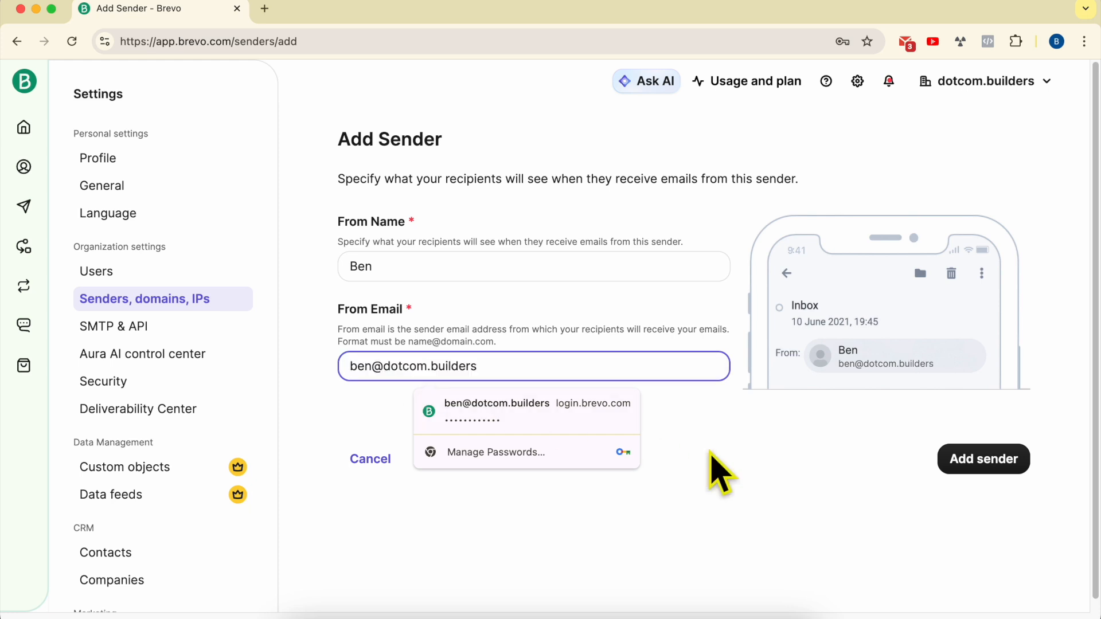
click(800, 463)
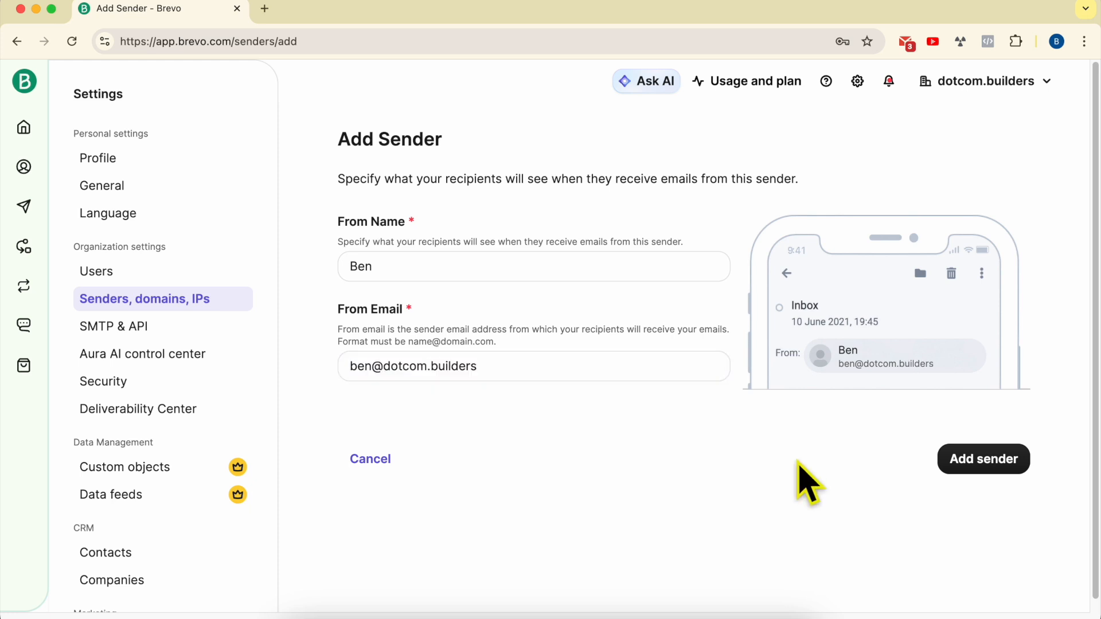
click(967, 462)
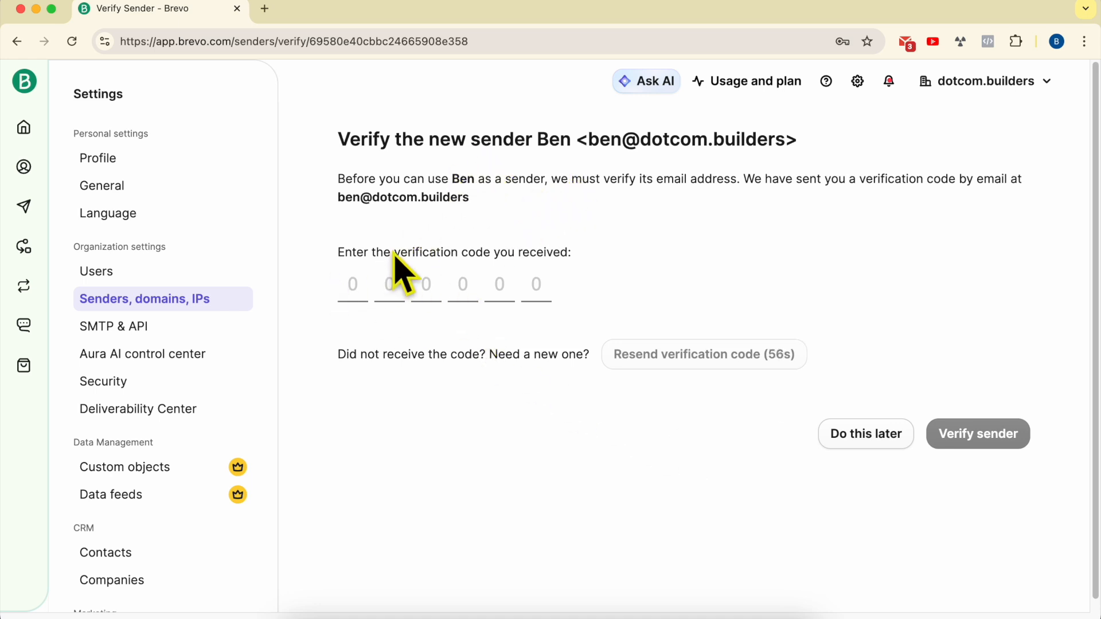
- Close the browser find bar and bring the Hostinger Mail inbox window to the front
drag(592, 144, 787, 147)
click(787, 144)
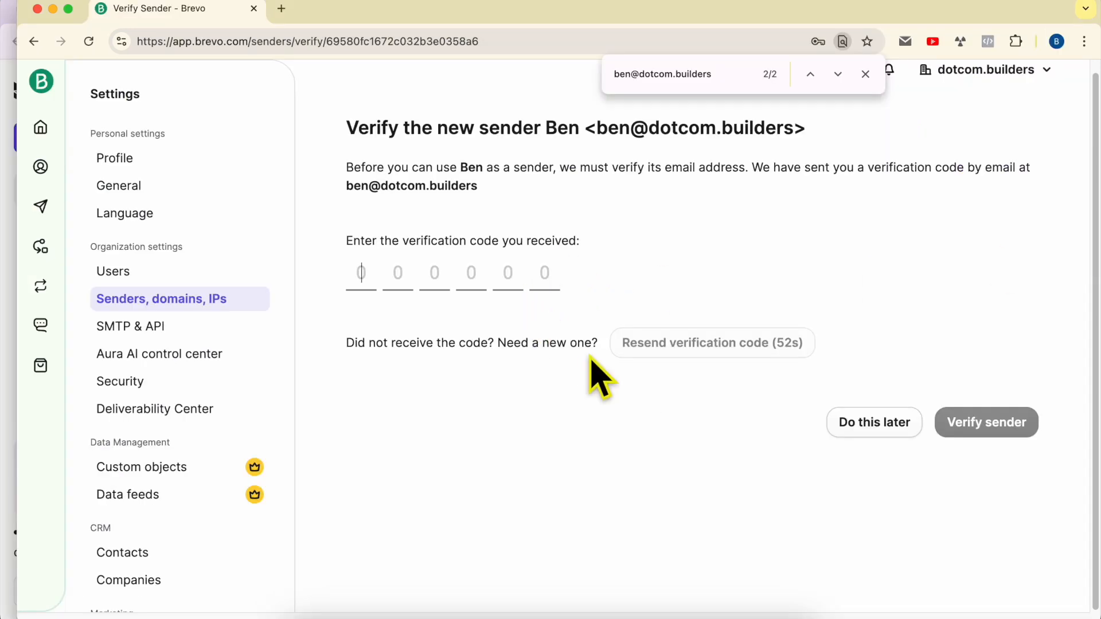
click(865, 74)
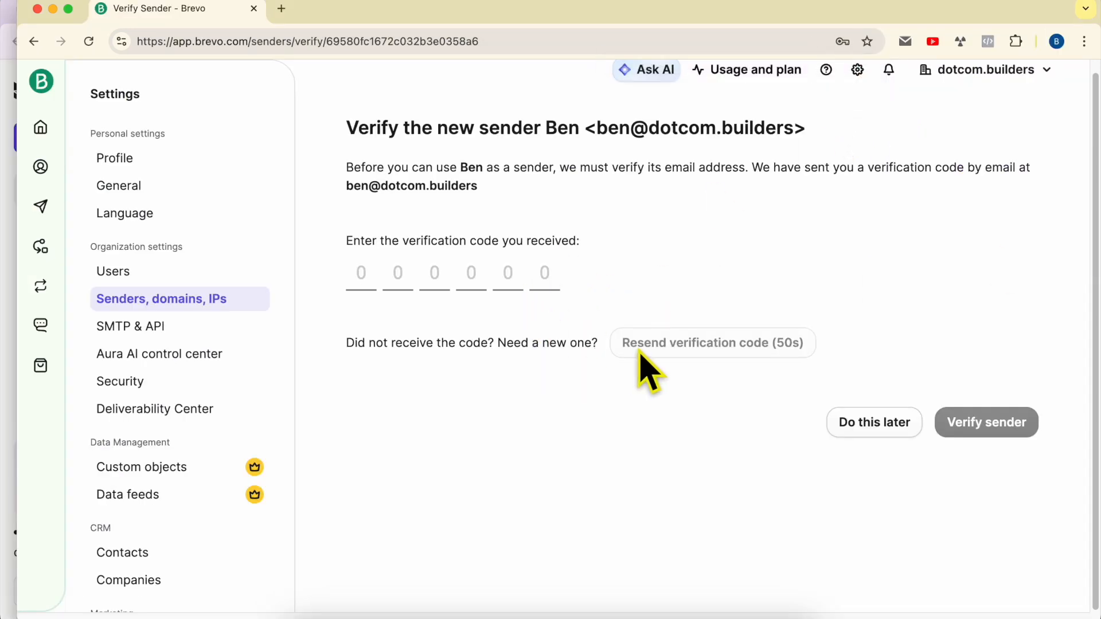
click(7, 292)
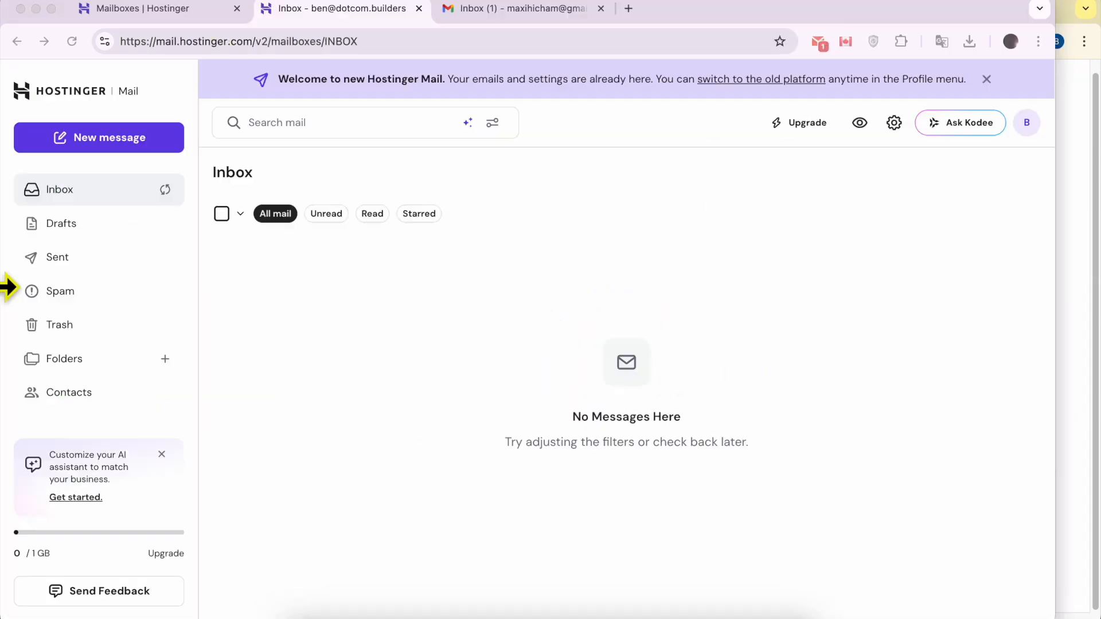
- Reload the Hostinger Mail inbox, which still holds no code, and switch back to Brevo
click(72, 41)
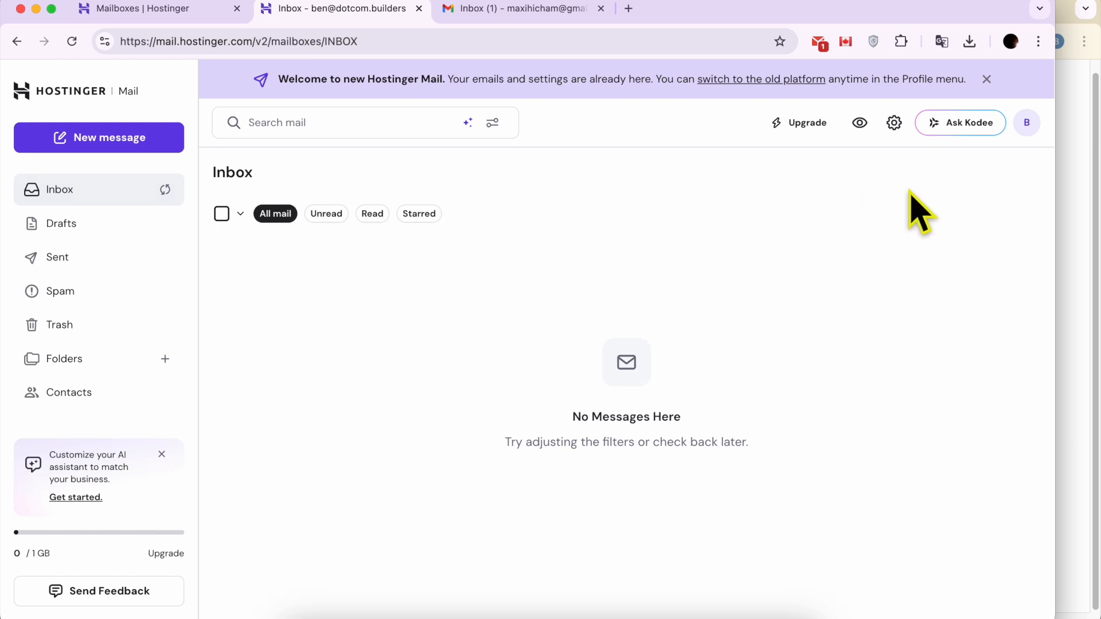
click(1076, 186)
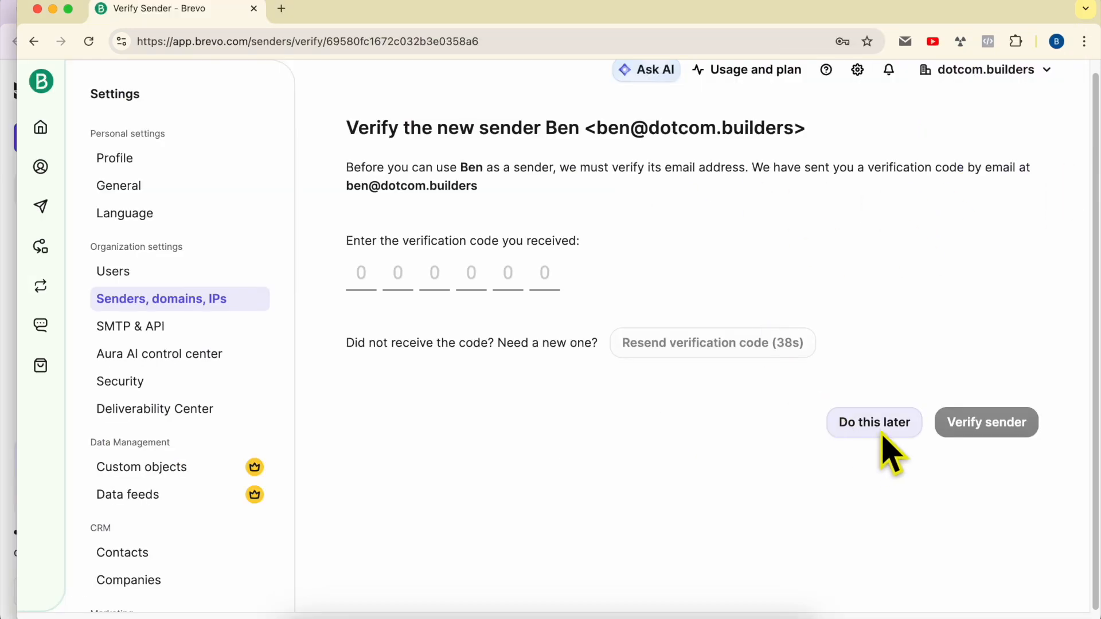
- Postpone verification and delete the unverified dotcom.builders sender
click(883, 433)
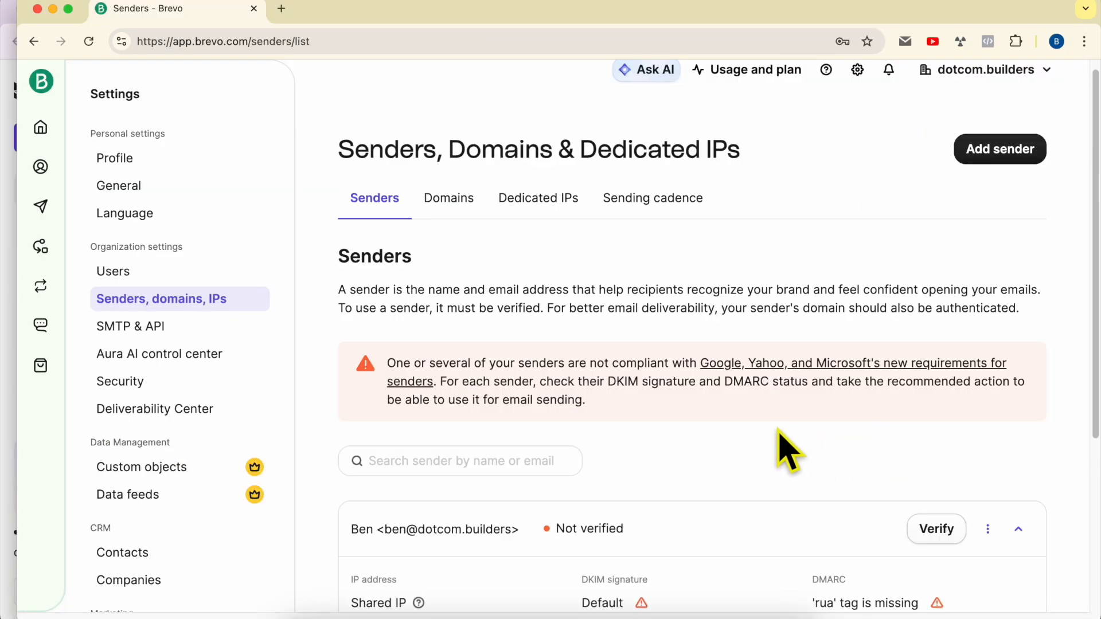
scroll(788, 453, down, 5)
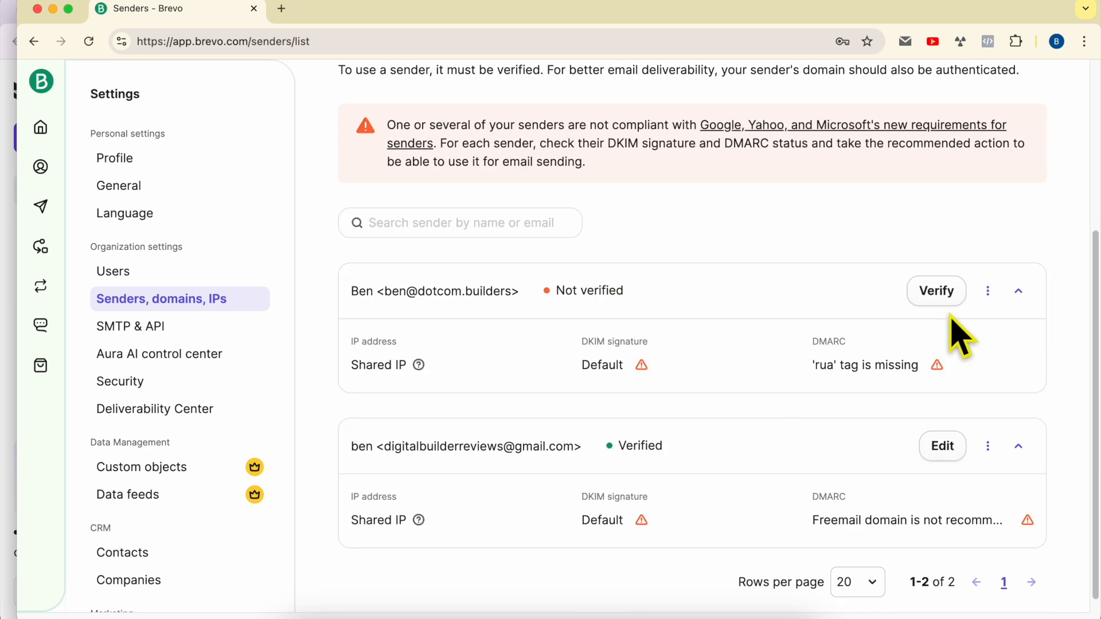
click(988, 291)
click(909, 367)
click(820, 429)
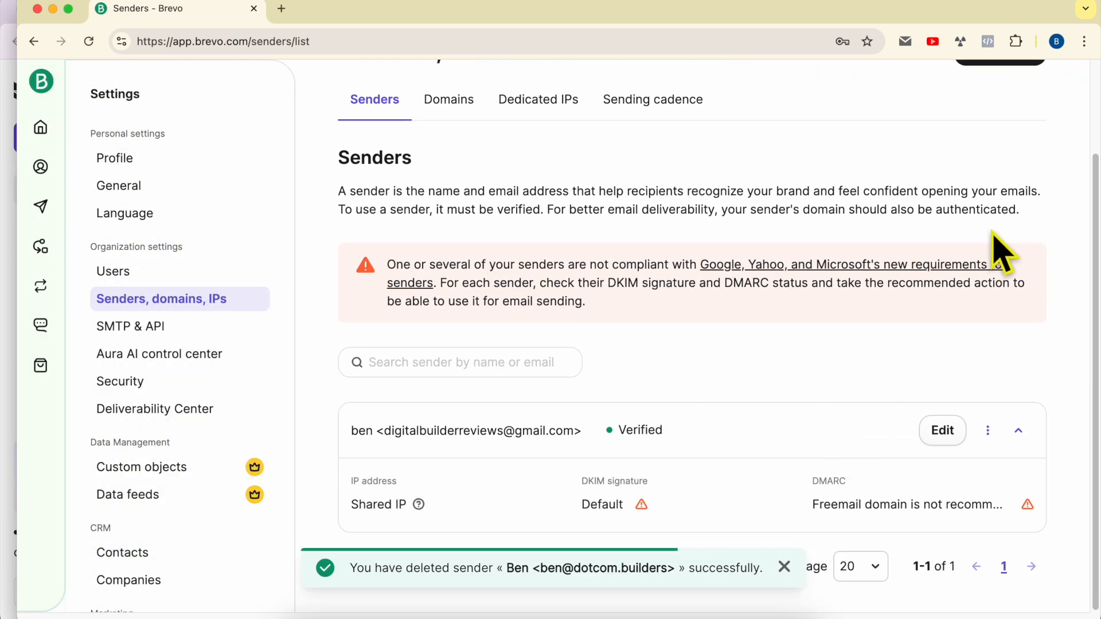
scroll(997, 230, up, 3)
- Re-add the sender with its From Name and the saved dotcom.builders email
click(1001, 163)
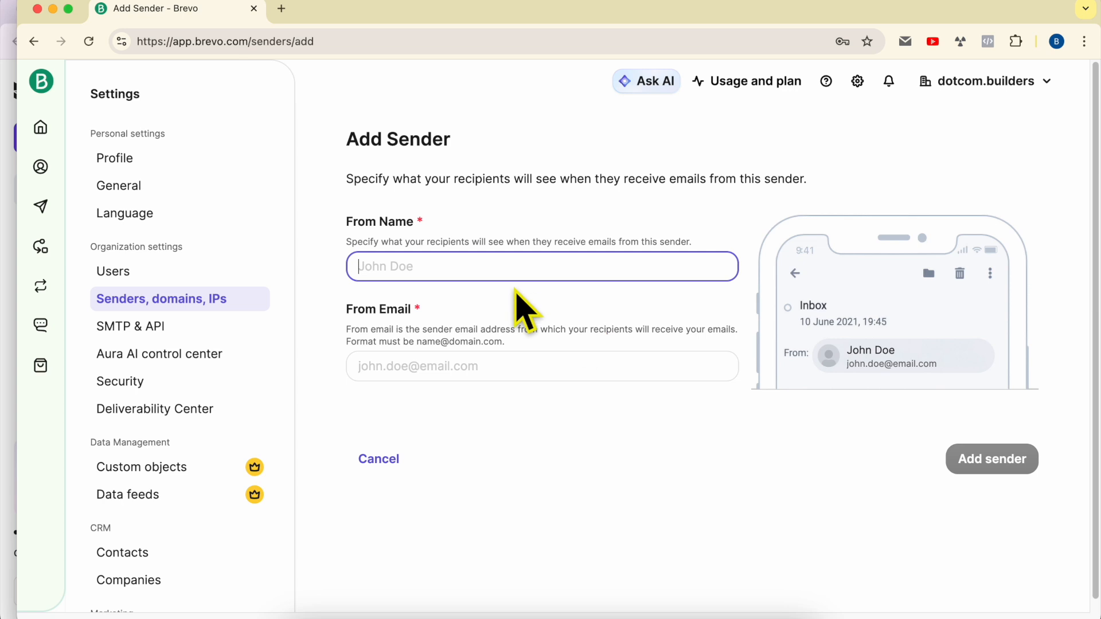
text(Ben)
key(Tab)
click(511, 411)
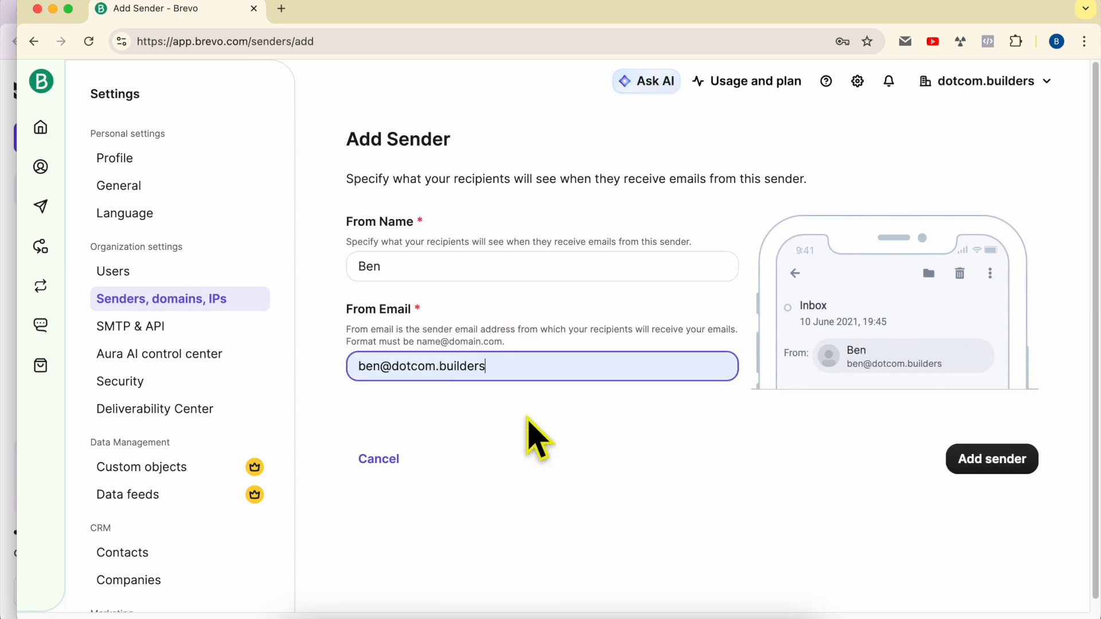
click(975, 460)
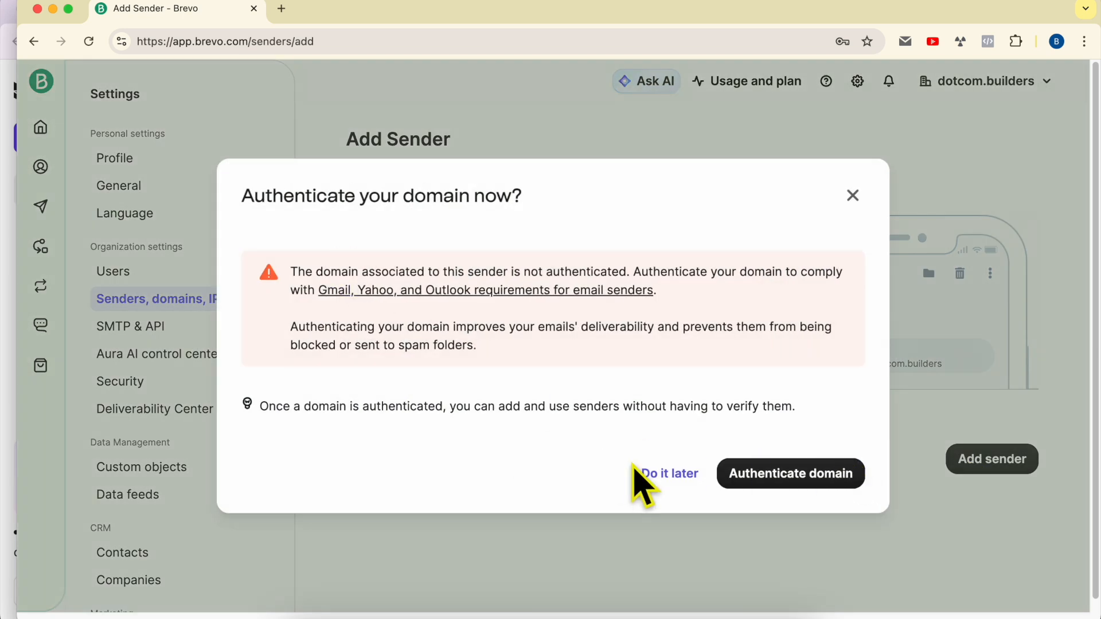
- Read the note about authenticated domains and choose Authenticate domain
drag(260, 407, 418, 409)
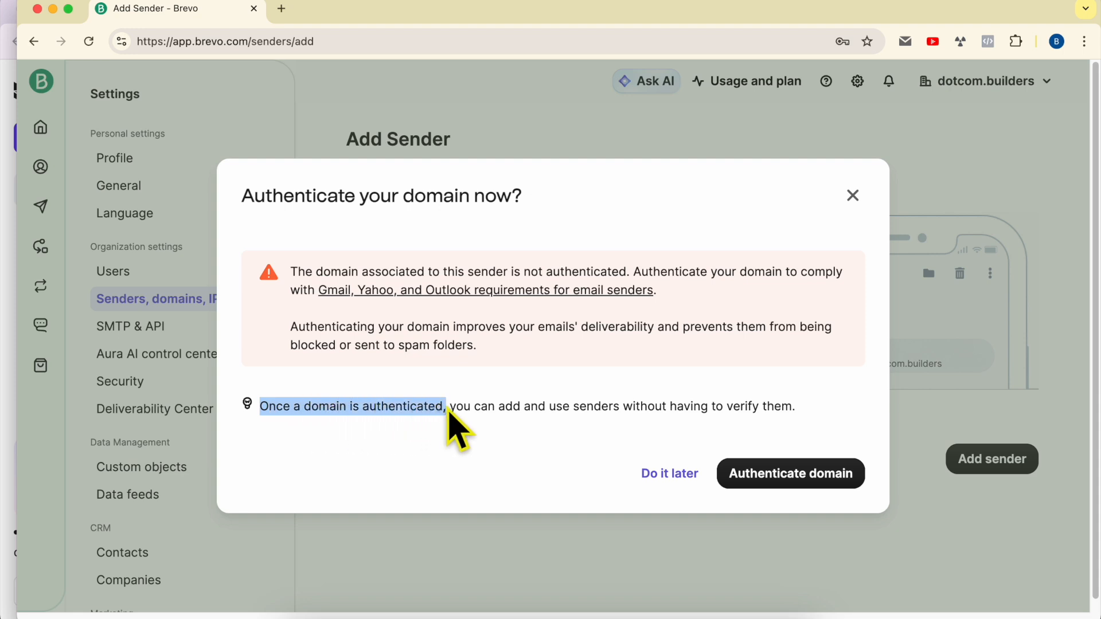
drag(456, 410, 798, 409)
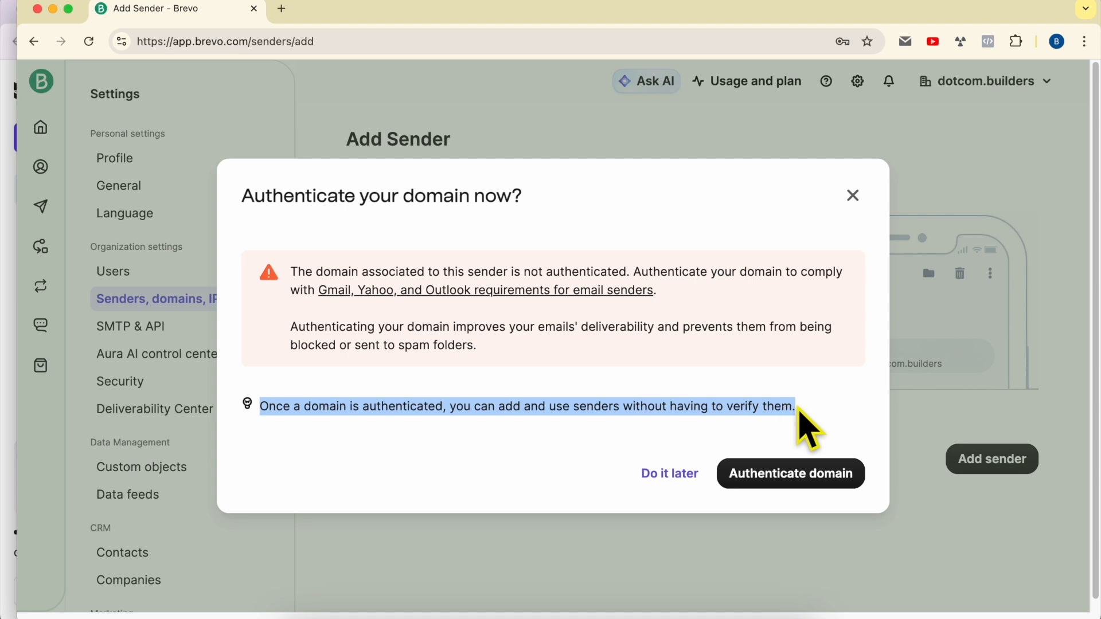
click(809, 394)
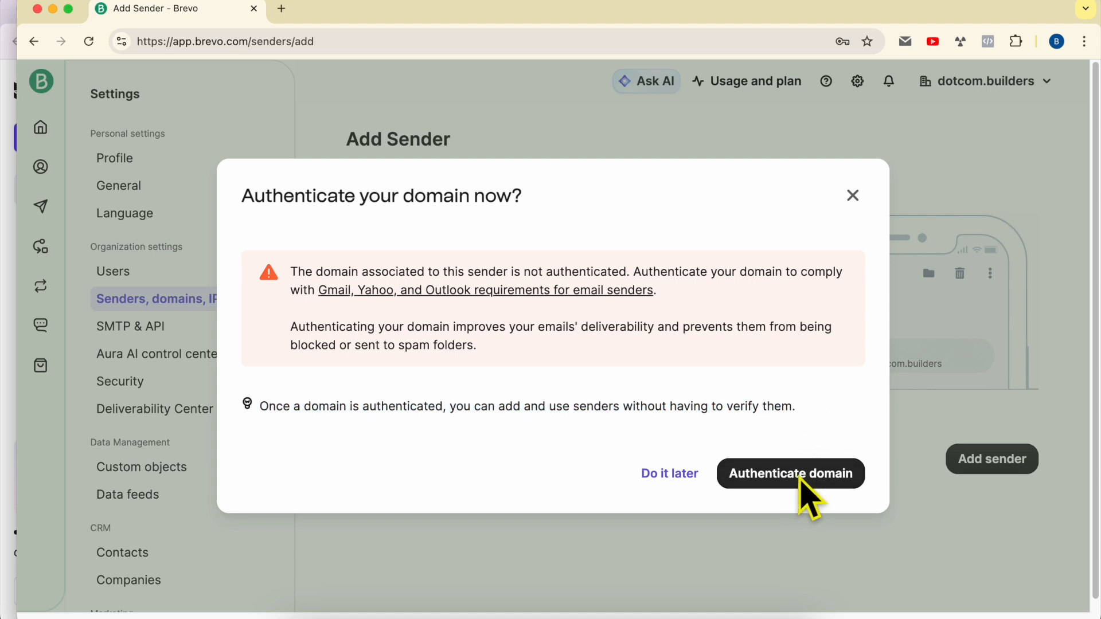
click(801, 483)
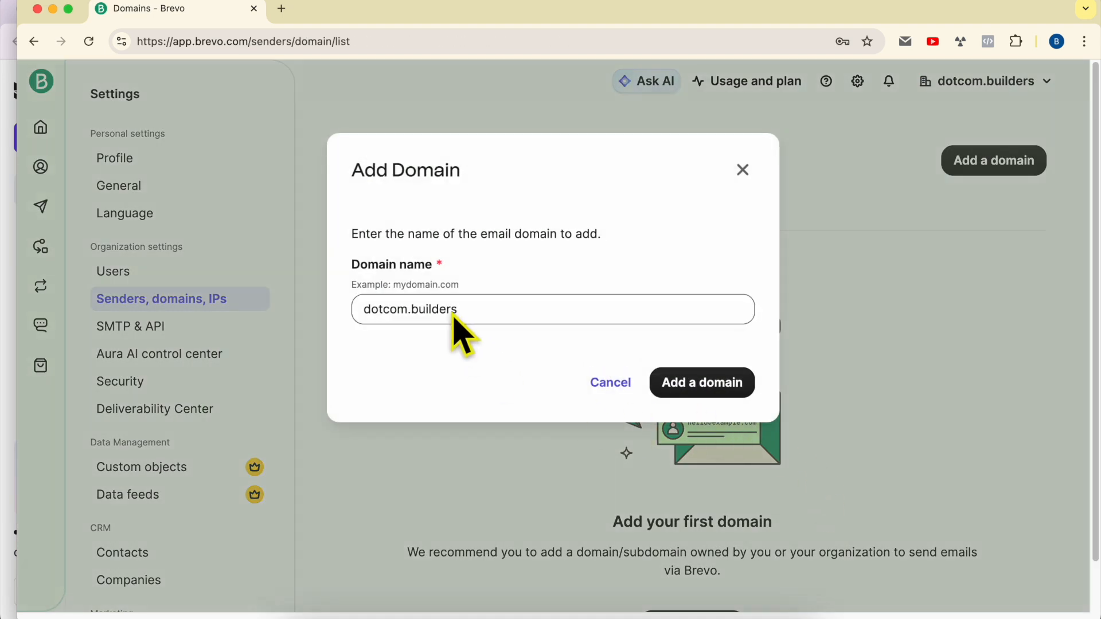
- Close the prefilled dotcom.builders Add Domain form unsubmitted and view the empty Domains tab
drag(456, 310, 310, 322)
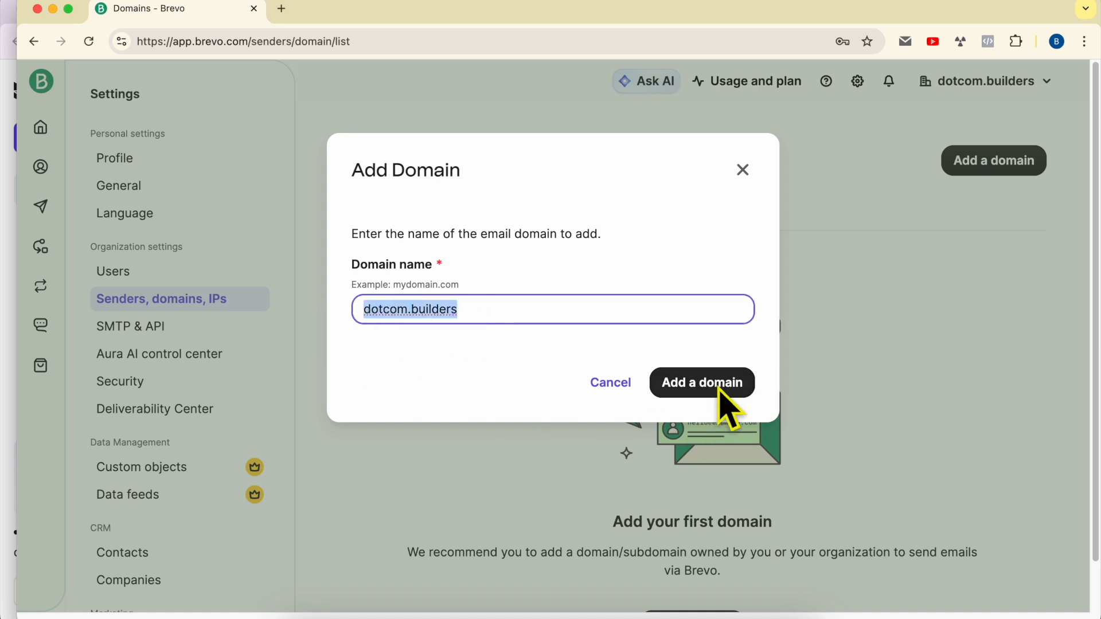
click(742, 172)
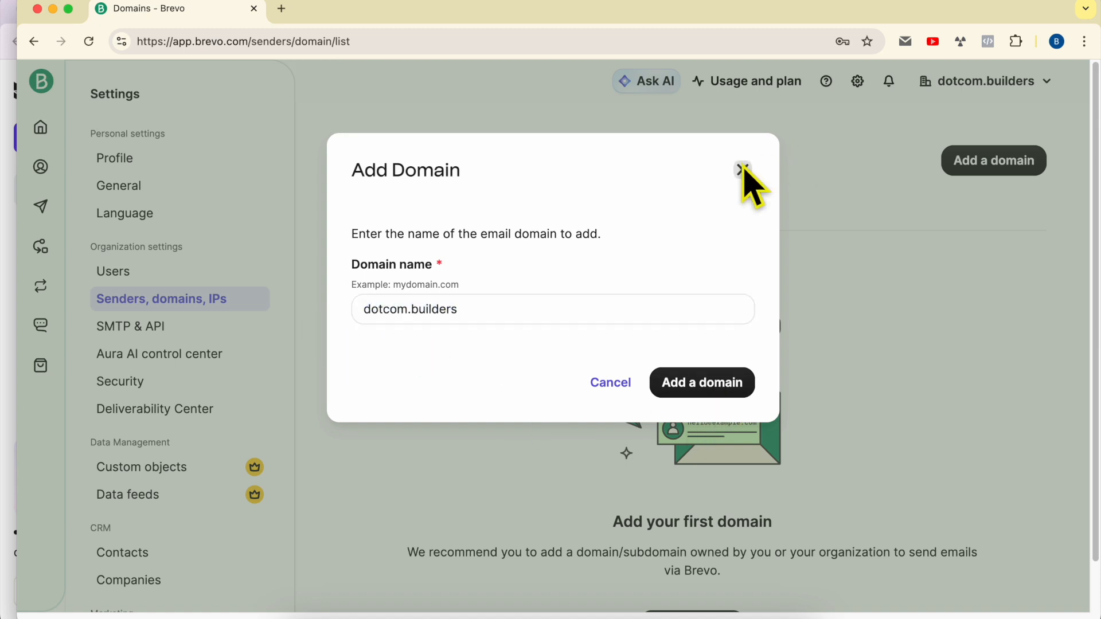
click(379, 224)
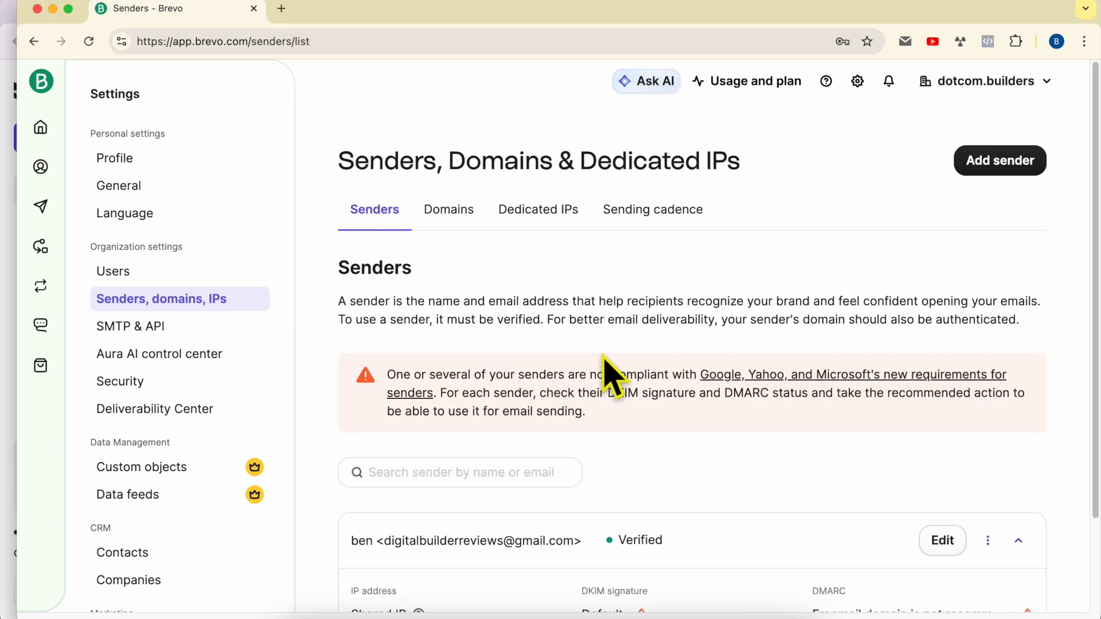
scroll(813, 450, down, 3)
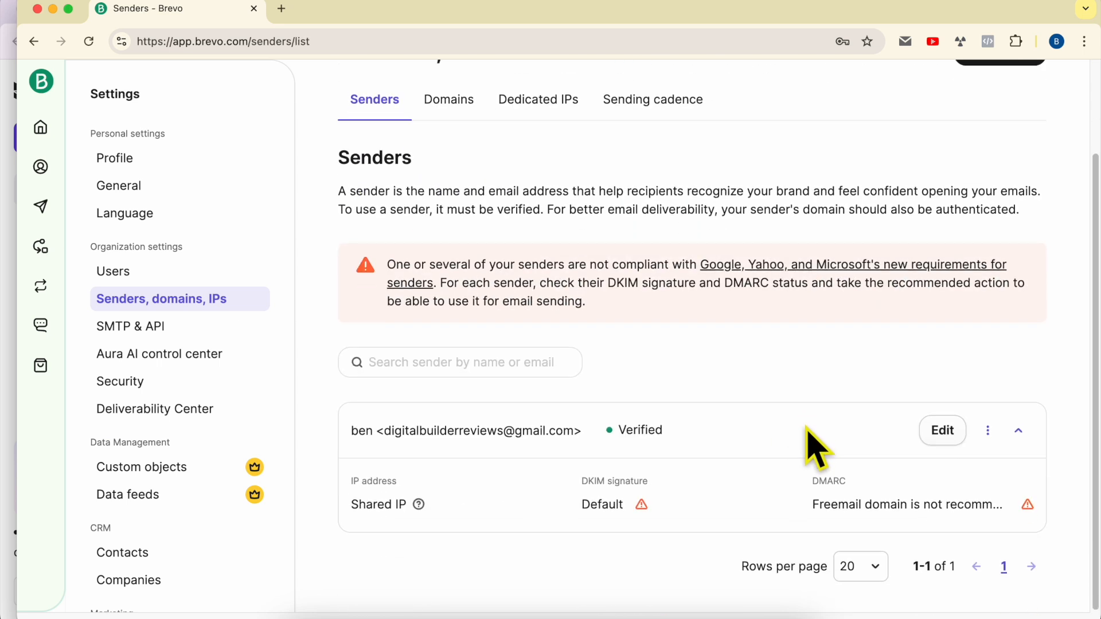
scroll(651, 379, up, 3)
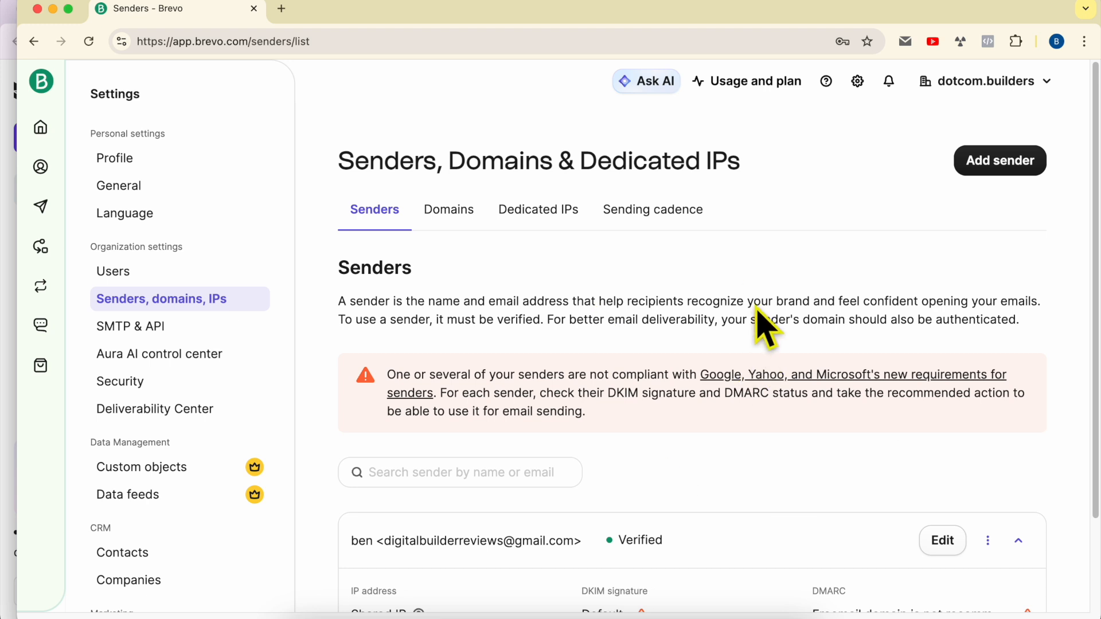
scroll(758, 319, down, 1)
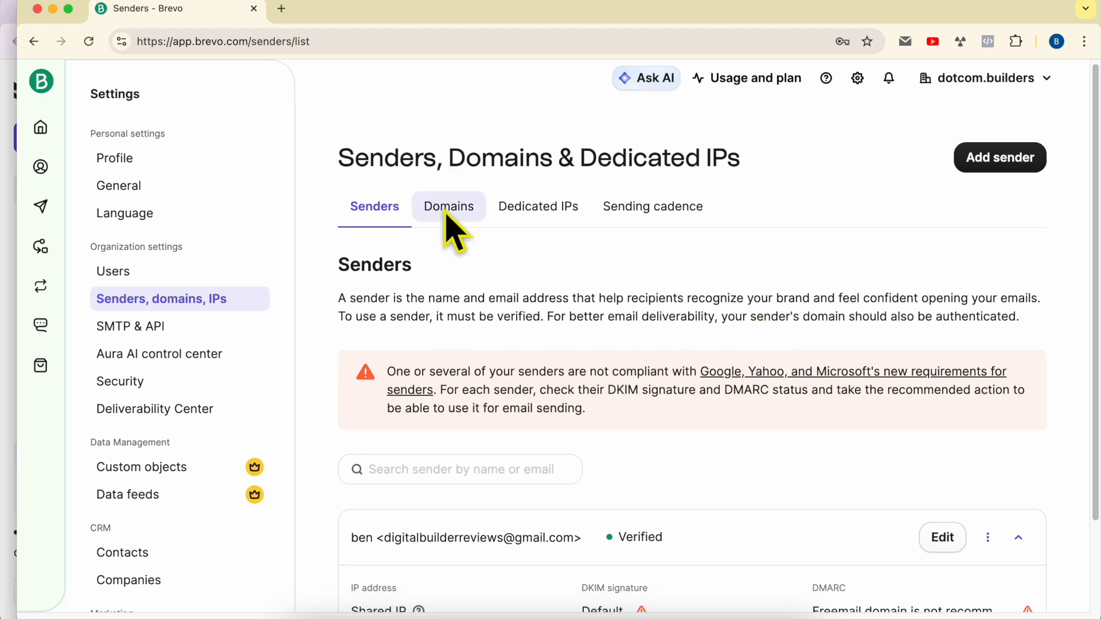
click(448, 216)
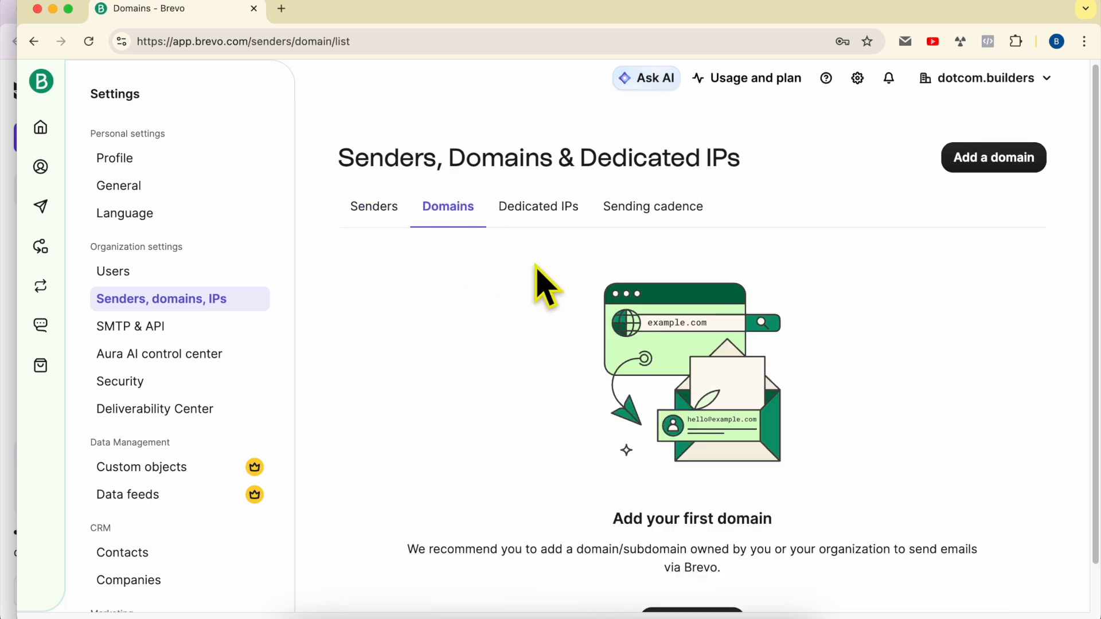
scroll(700, 393, down, 2)
- Add the domain dotcom.builders and continue with automatic rather than manual authentication
click(709, 576)
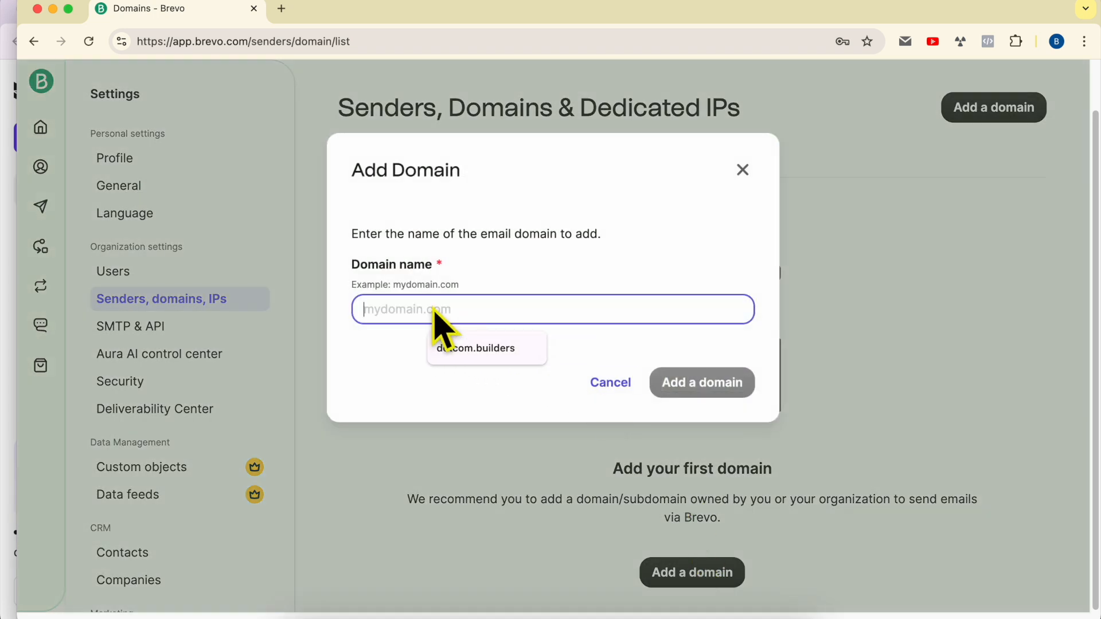
text(dotcom.builders)
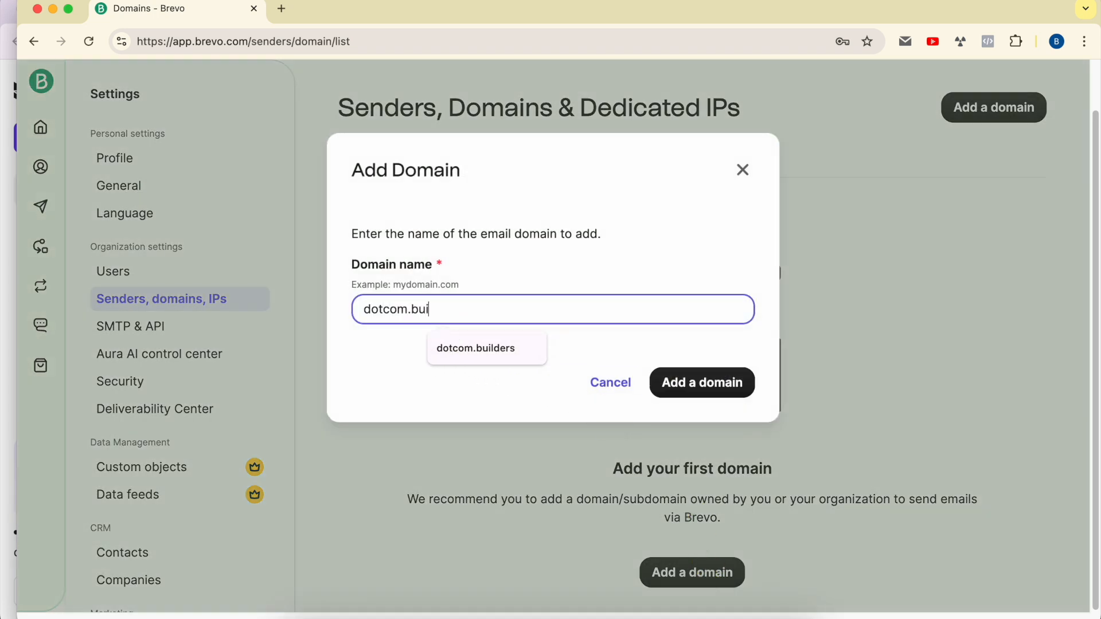
click(716, 380)
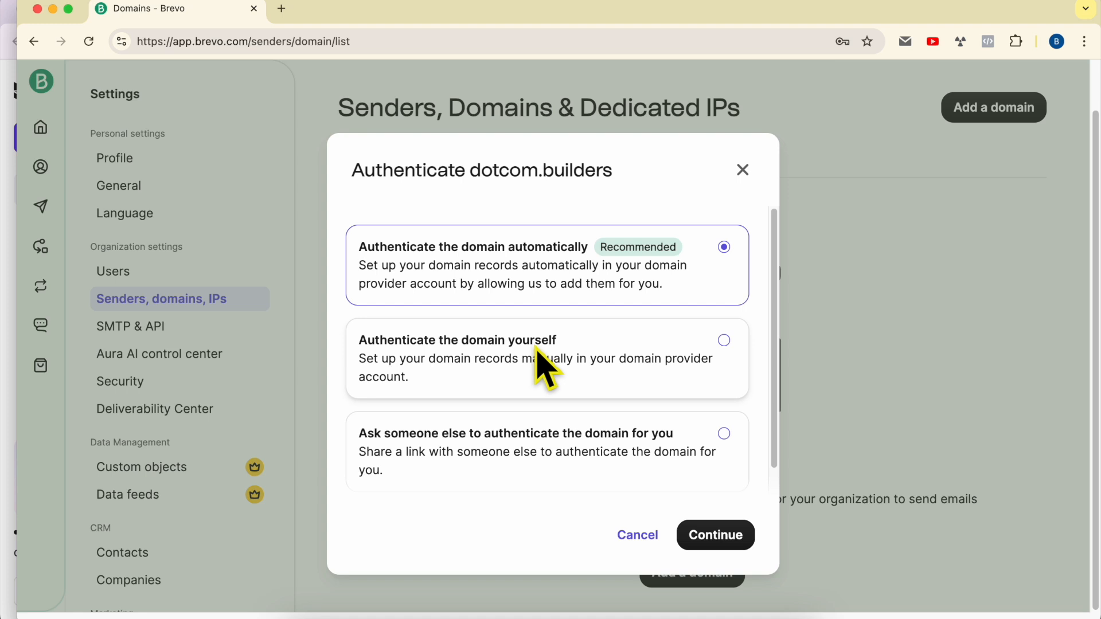
click(571, 351)
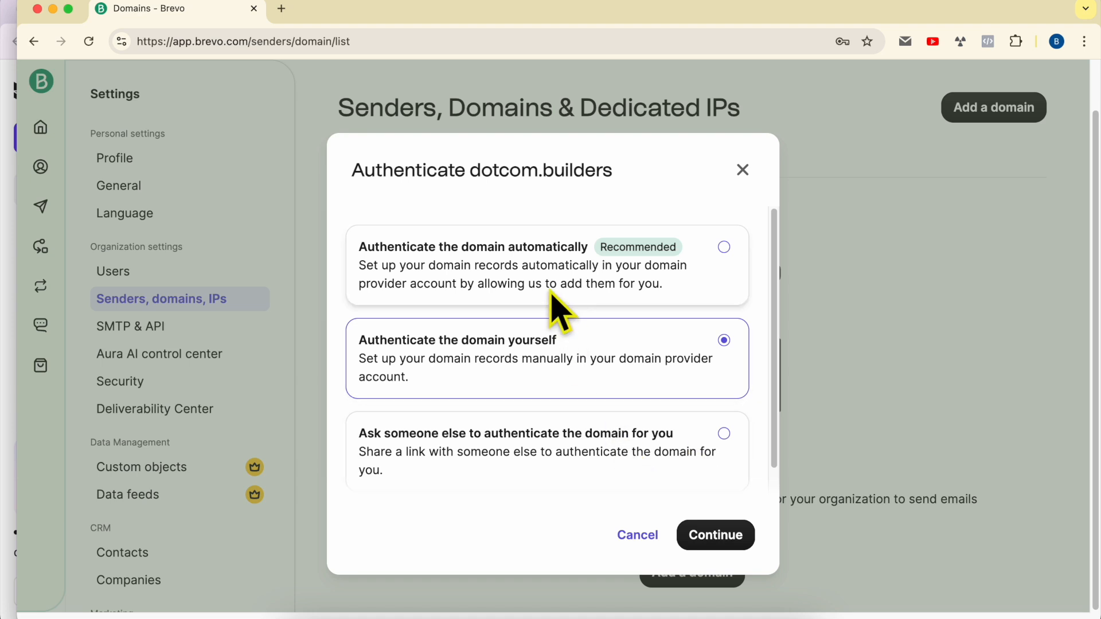
click(571, 250)
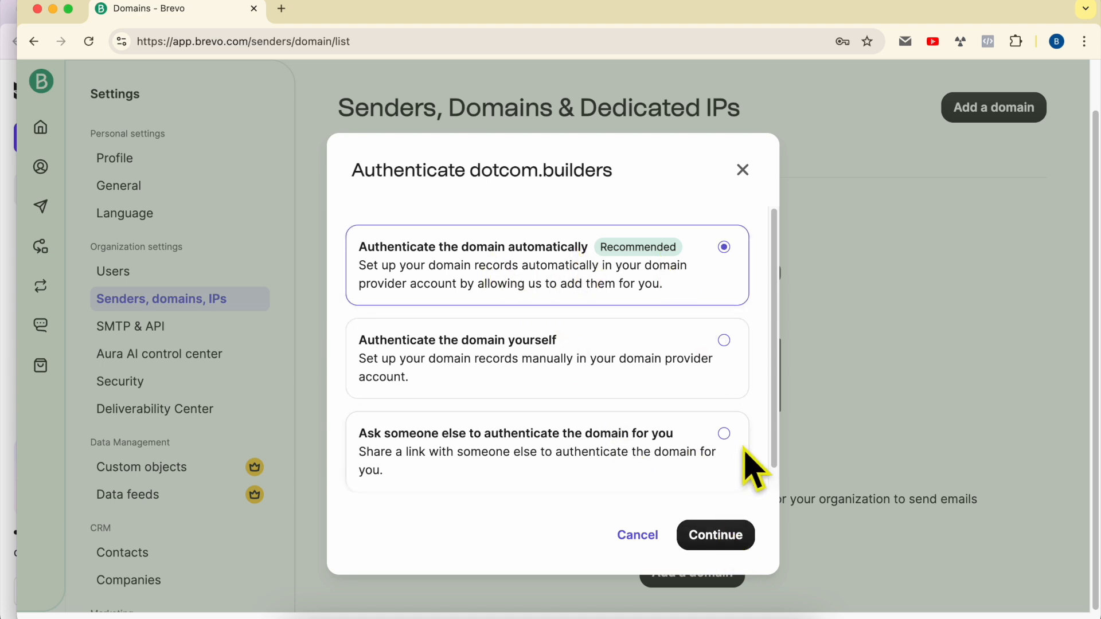
click(721, 537)
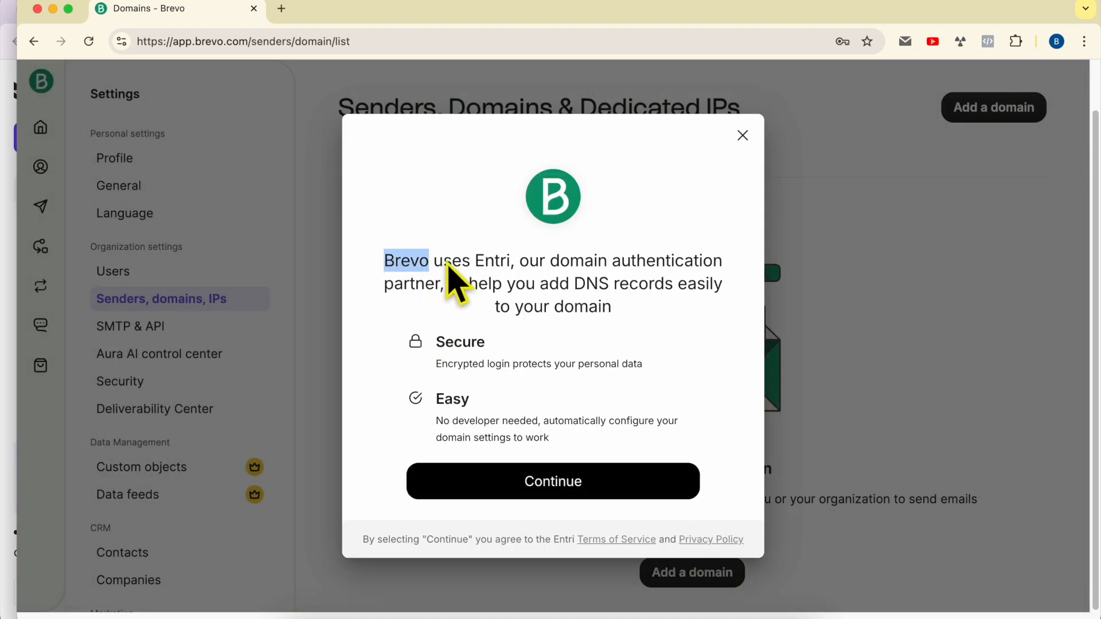
- Continue to Entri's analysis of dotcom.builders and confirm Hostinger is detected as DNS provider
double_click(491, 264)
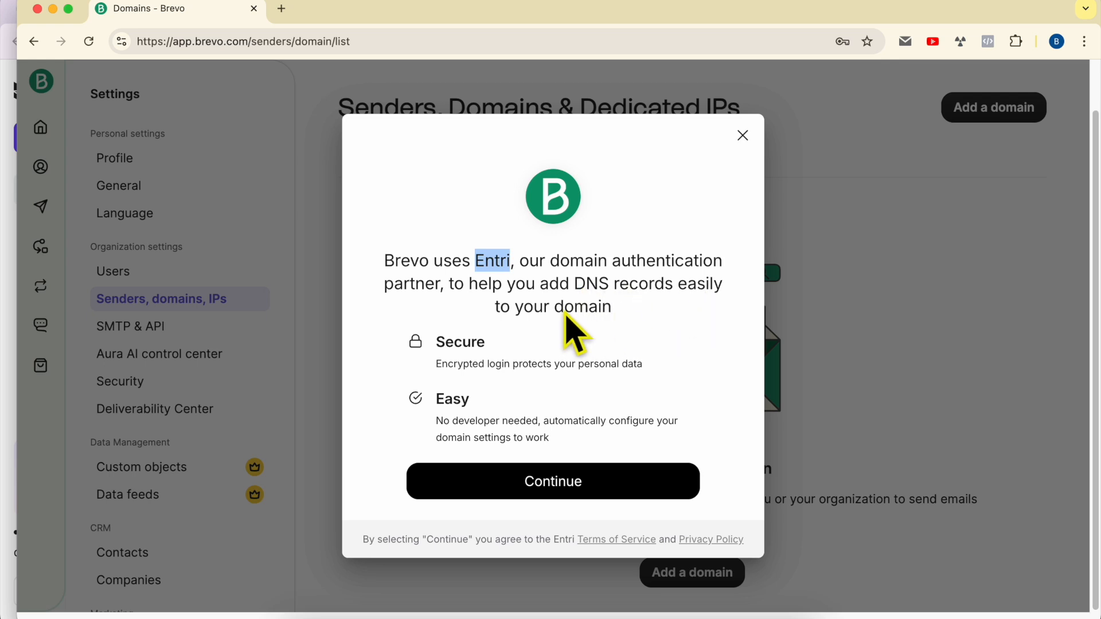
click(575, 492)
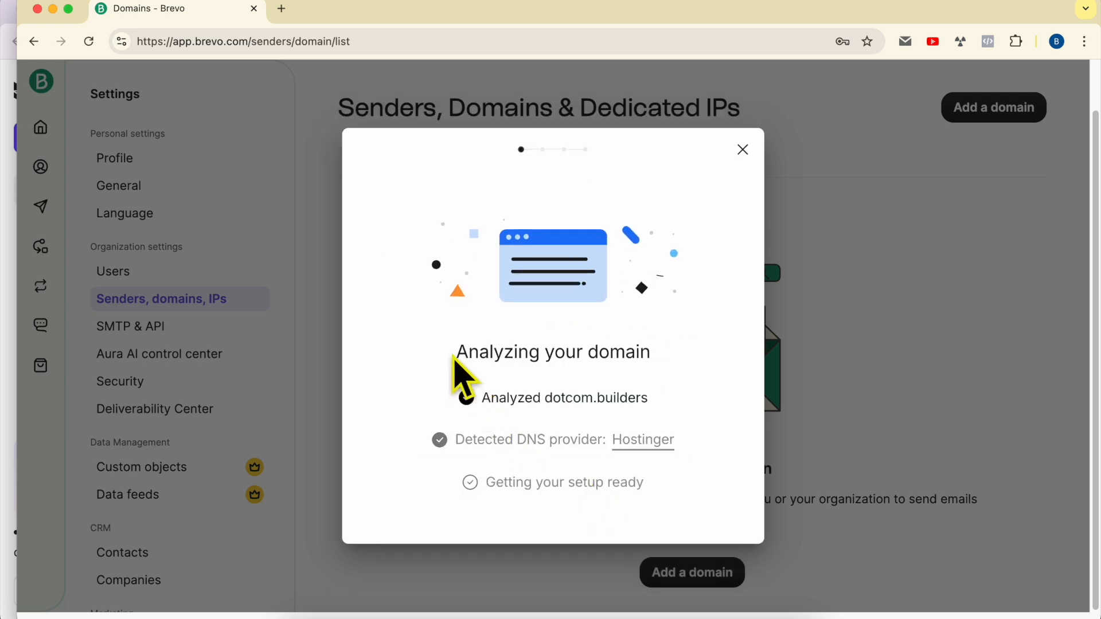
drag(457, 405, 669, 413)
click(682, 415)
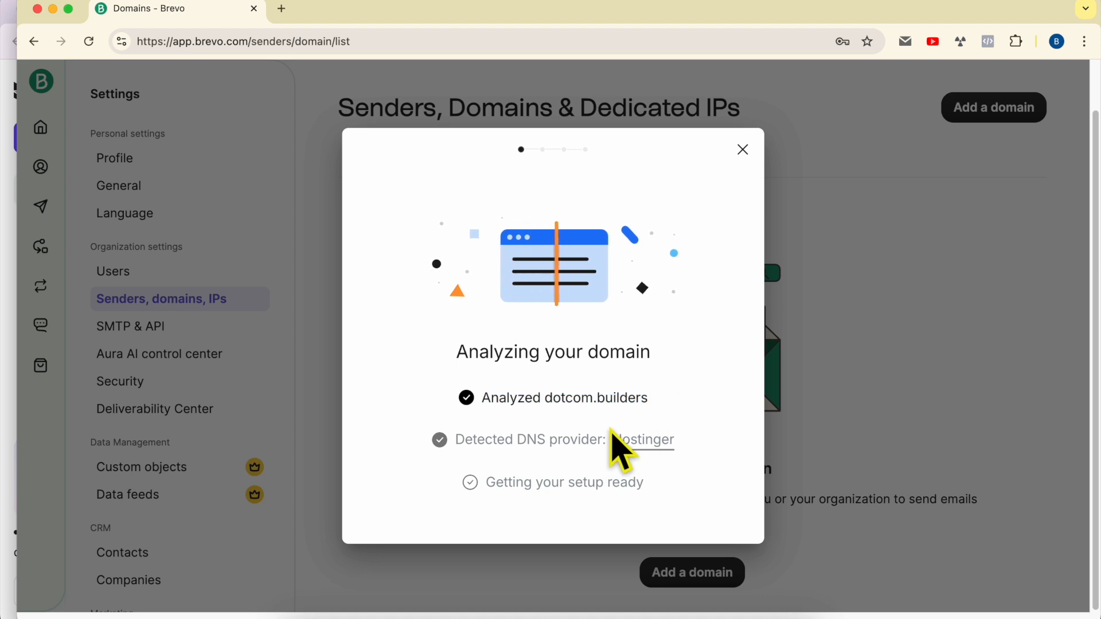
drag(455, 440, 683, 448)
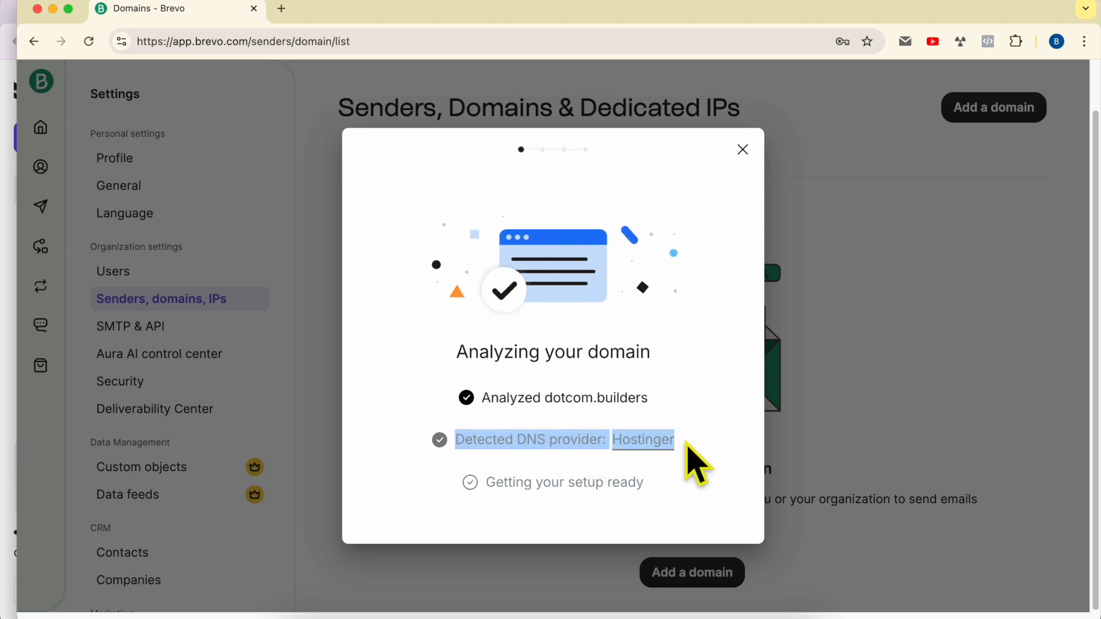
double_click(666, 444)
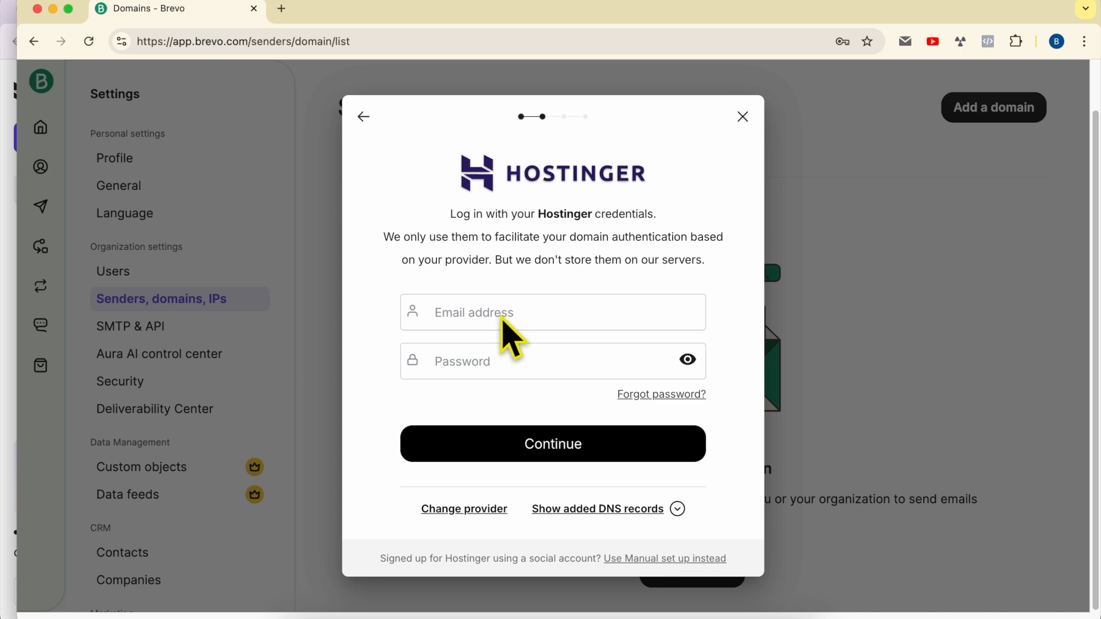
- Log in to Hostinger with the account email and password
click(536, 323)
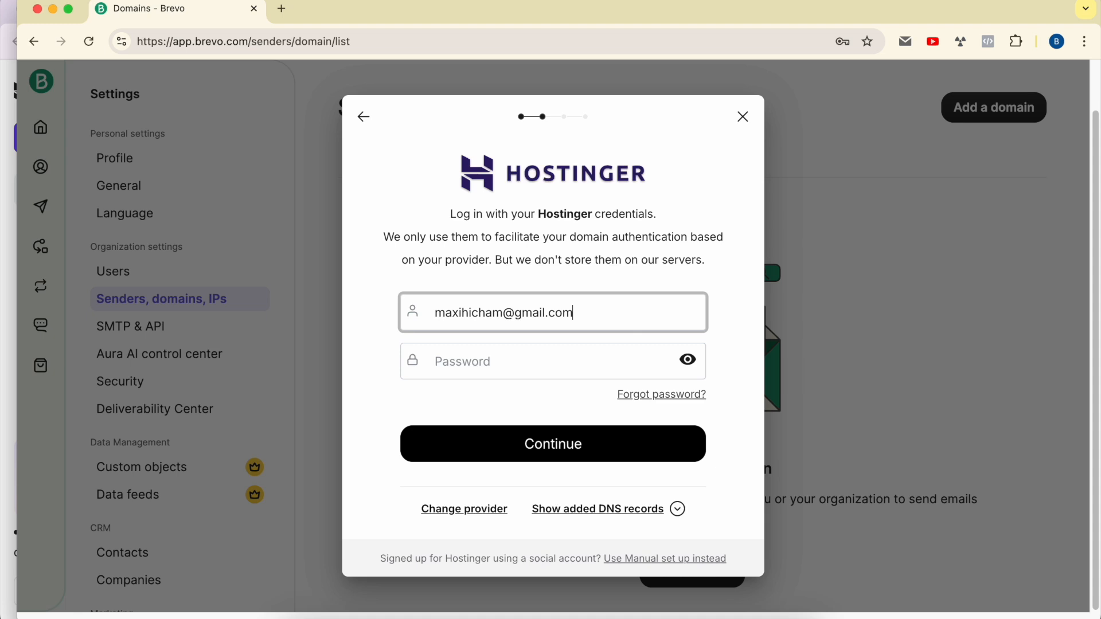
key(Tab)
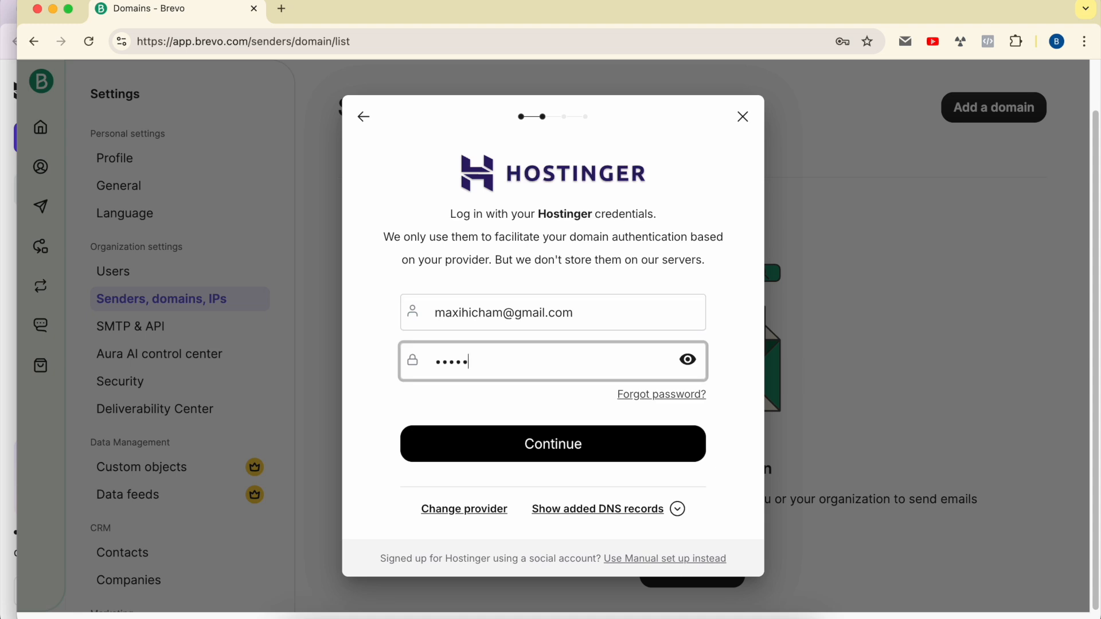
click(565, 454)
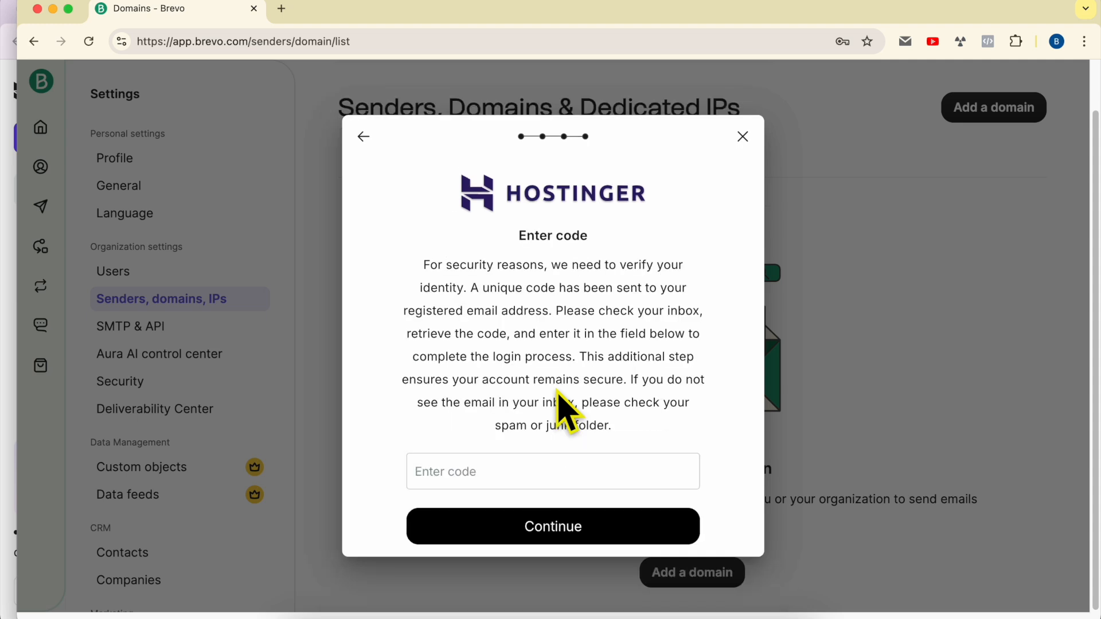
drag(423, 265, 618, 427)
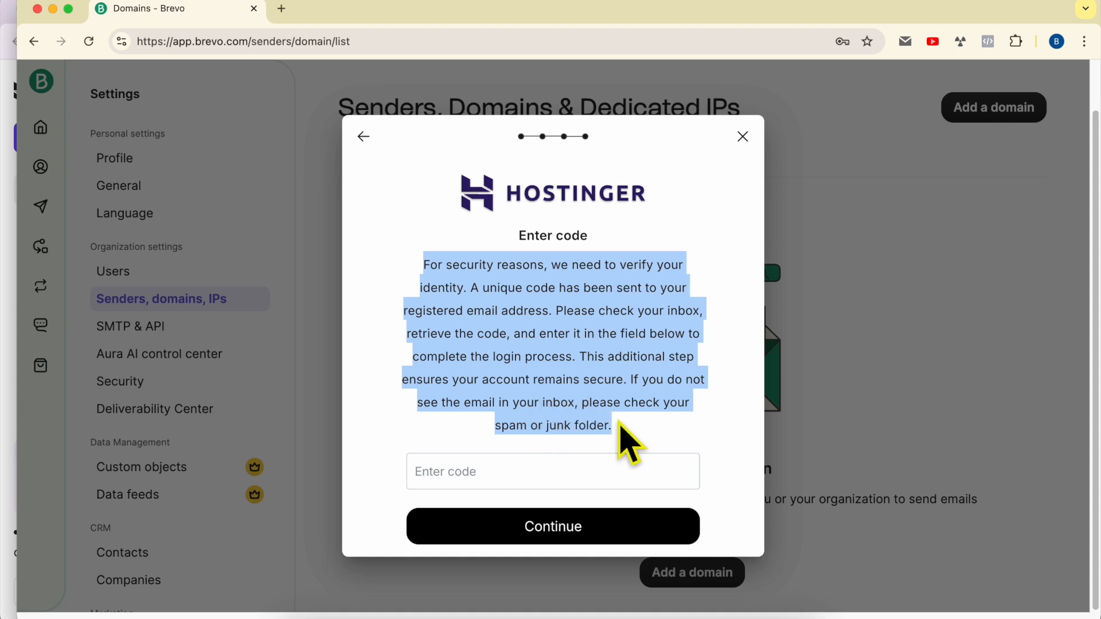
click(618, 427)
- Copy the Hostinger verification code from Gmail and return to Brevo's Enter code step
click(7, 255)
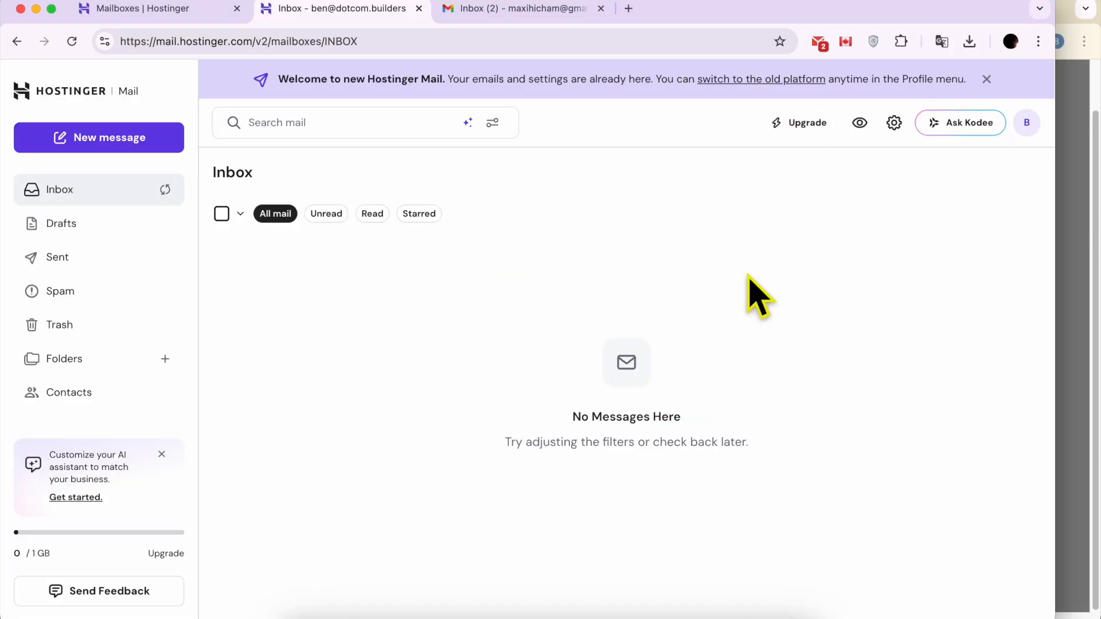
click(554, 21)
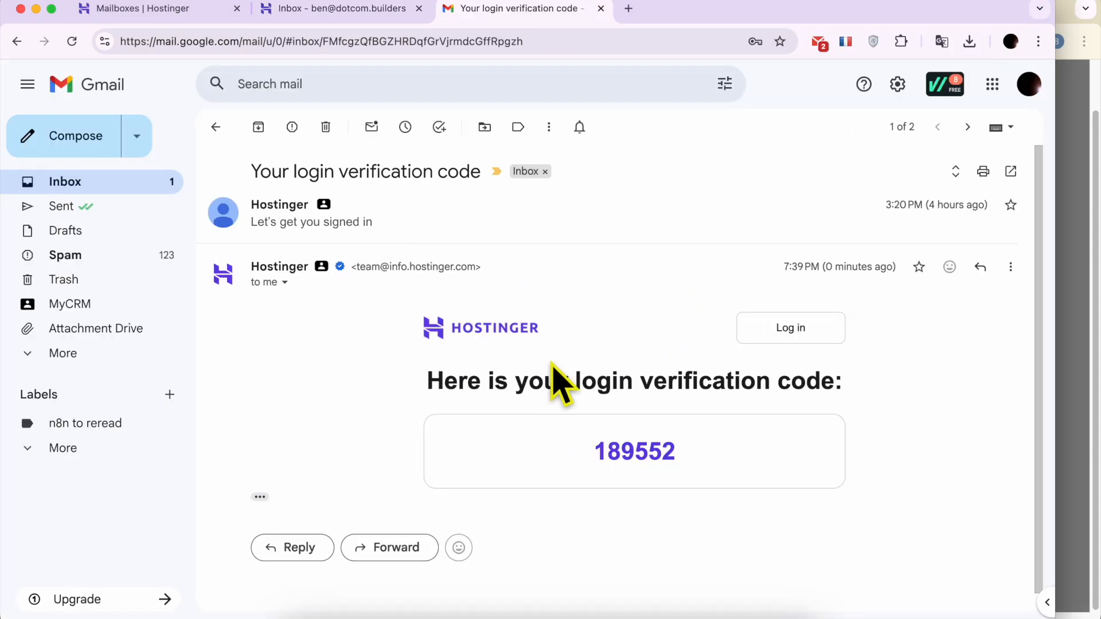
right_click(636, 448)
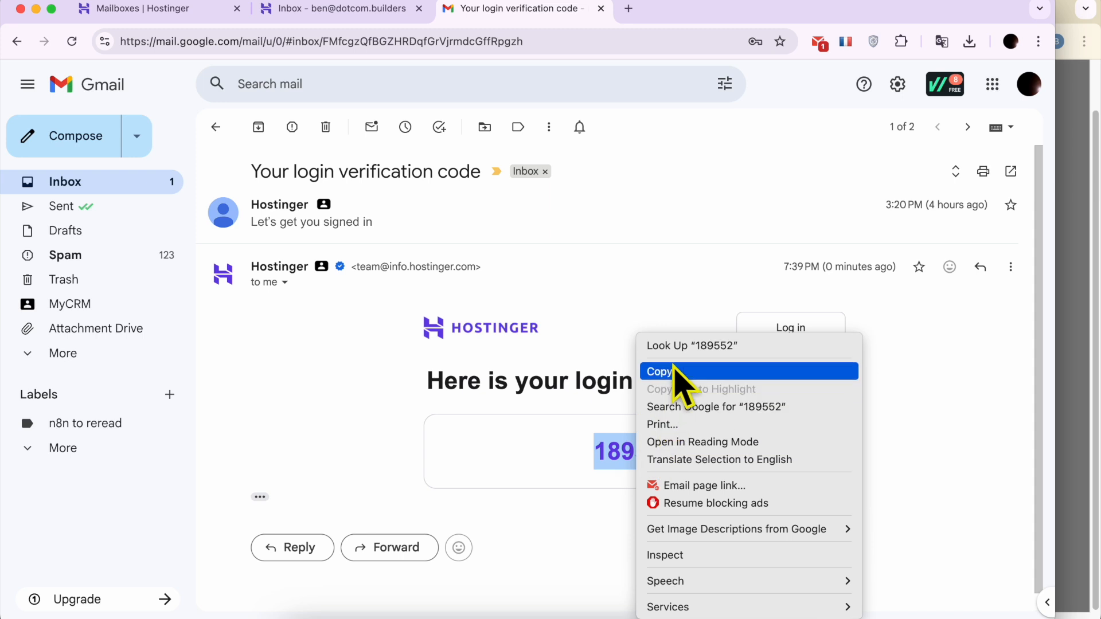
click(677, 380)
click(1092, 304)
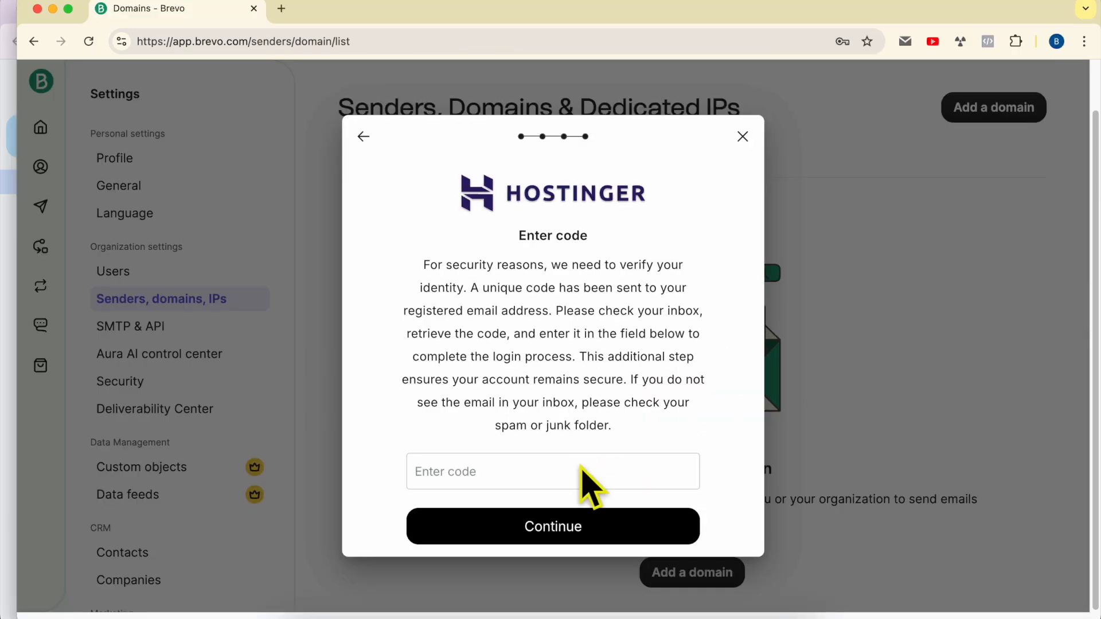
- Paste the Hostinger verification code and submit it to authenticate dotcom.builders
right_click(542, 476)
click(569, 391)
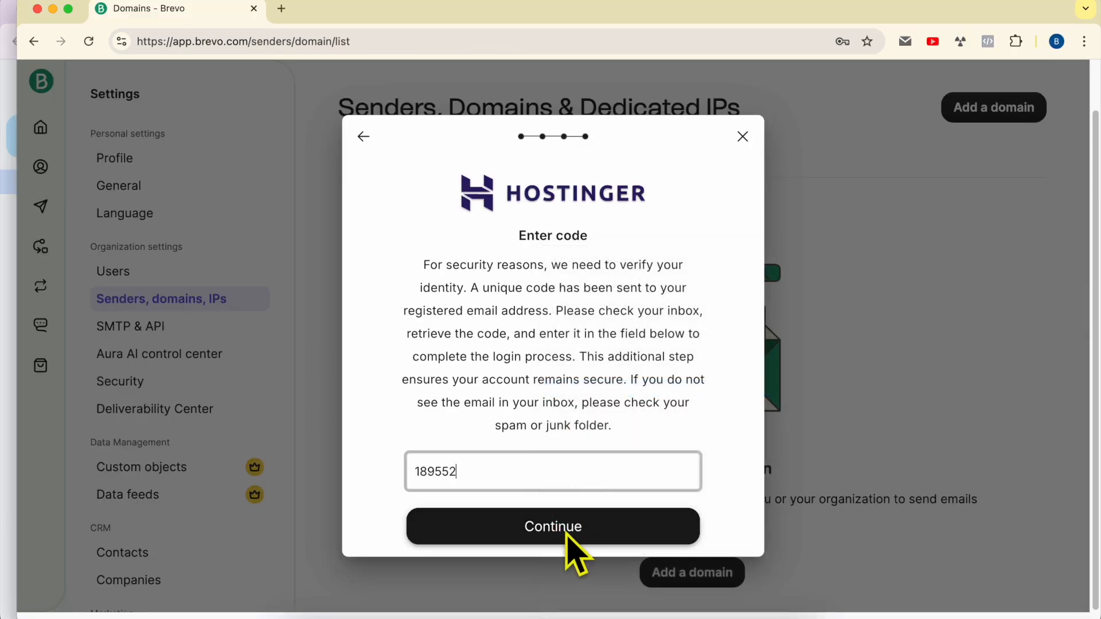
click(567, 533)
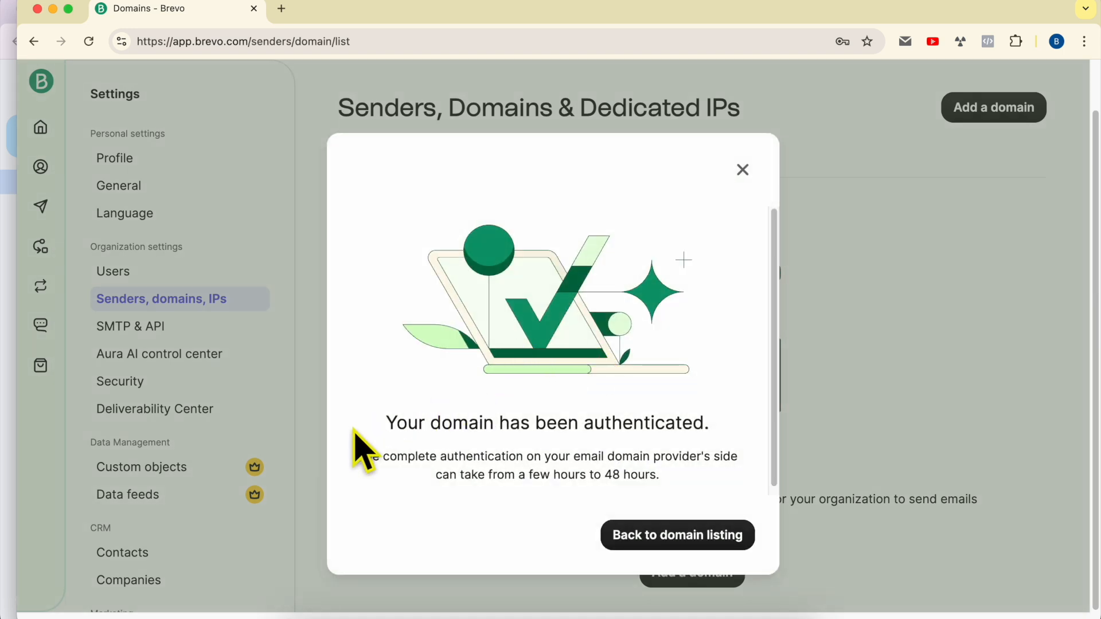
- Review the domain-authenticated confirmation, noting full effect may take up to 48 hours, and close it
drag(385, 423, 720, 435)
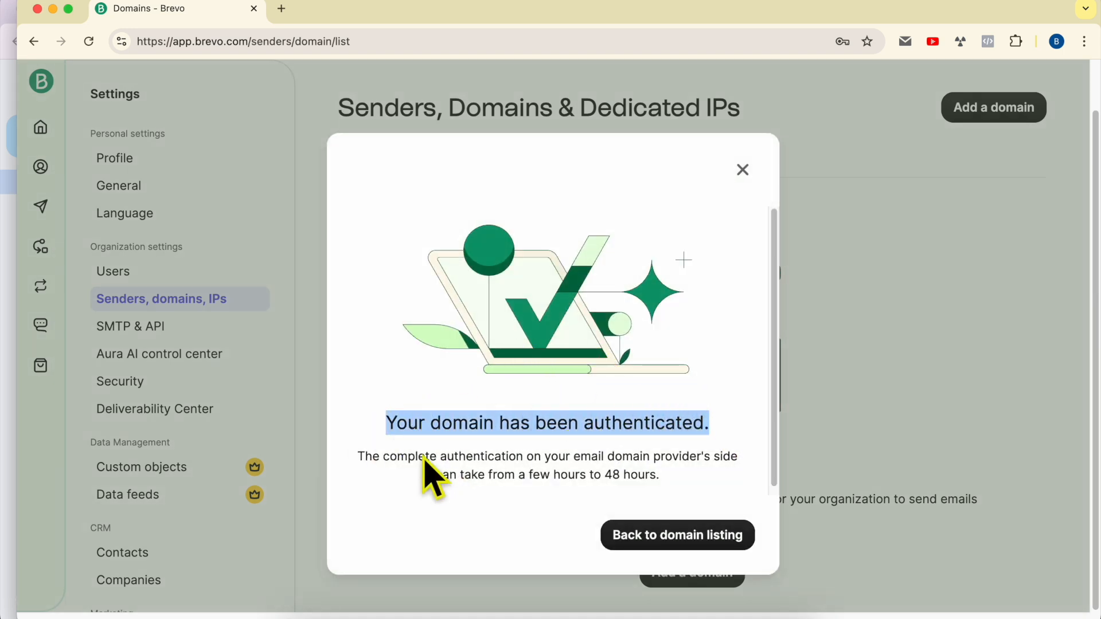
drag(358, 457, 696, 491)
click(696, 487)
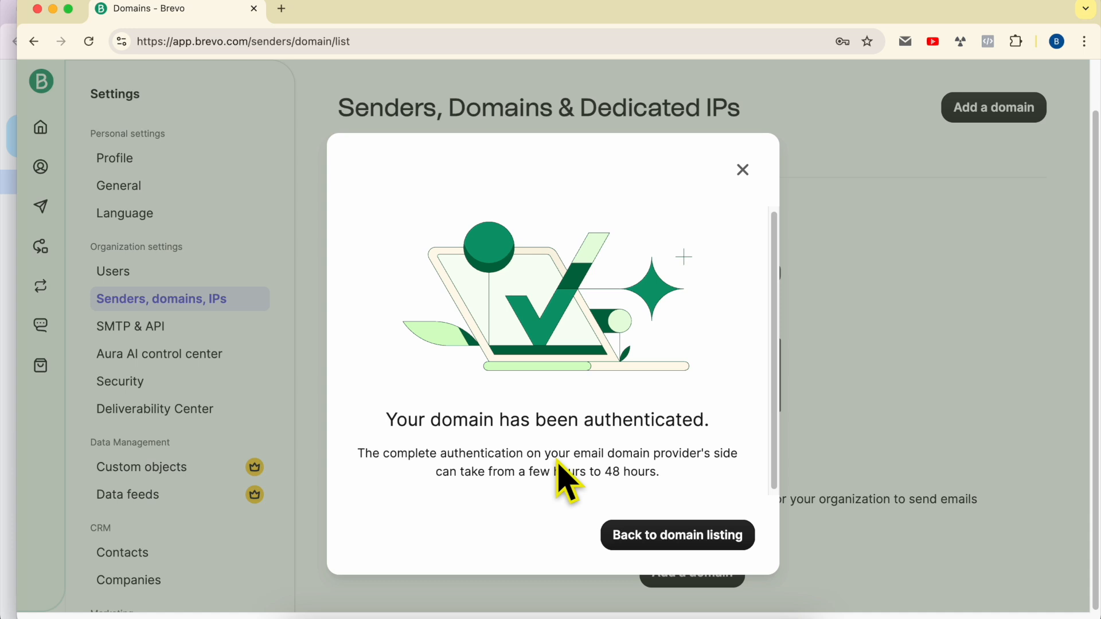
drag(529, 474, 734, 472)
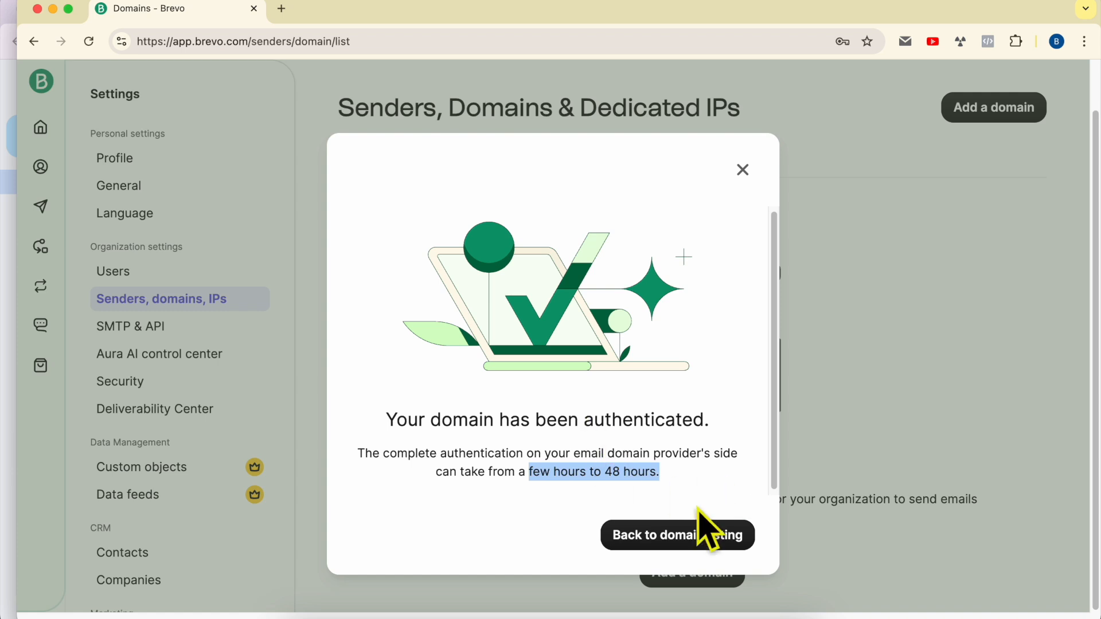
click(690, 545)
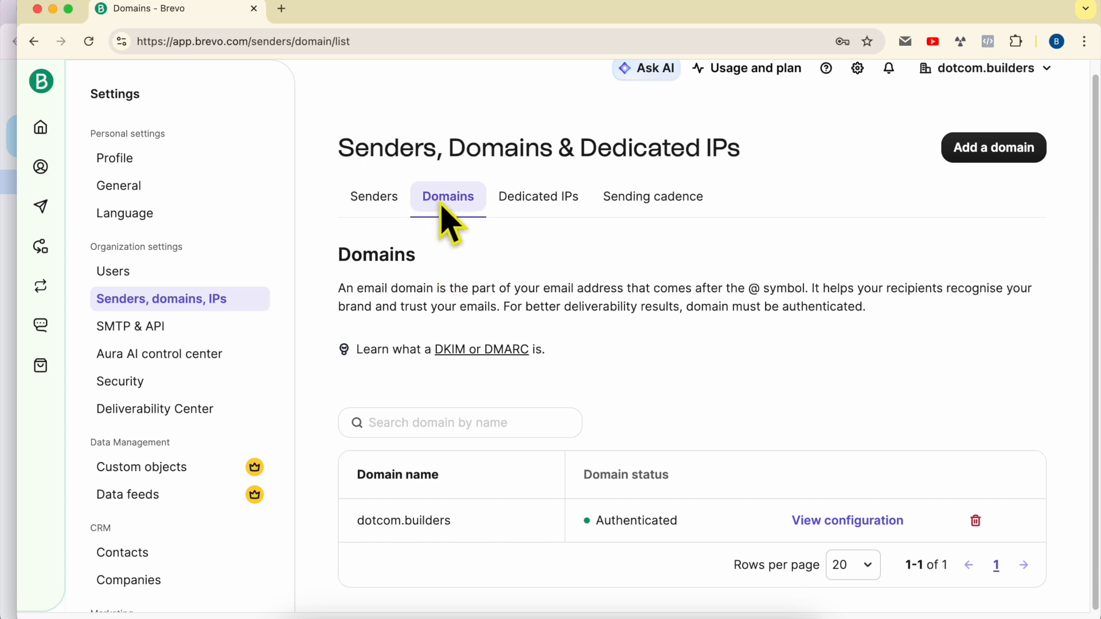
- Confirm dotcom.builders shows Authenticated and open its DNS configuration
drag(351, 522, 450, 522)
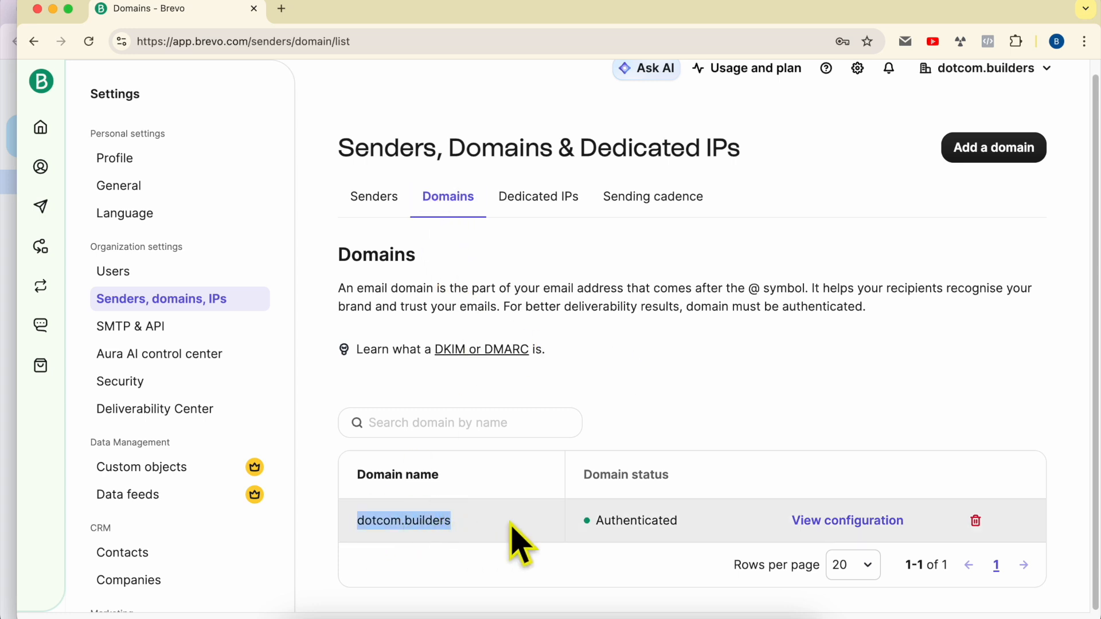
drag(596, 522, 708, 521)
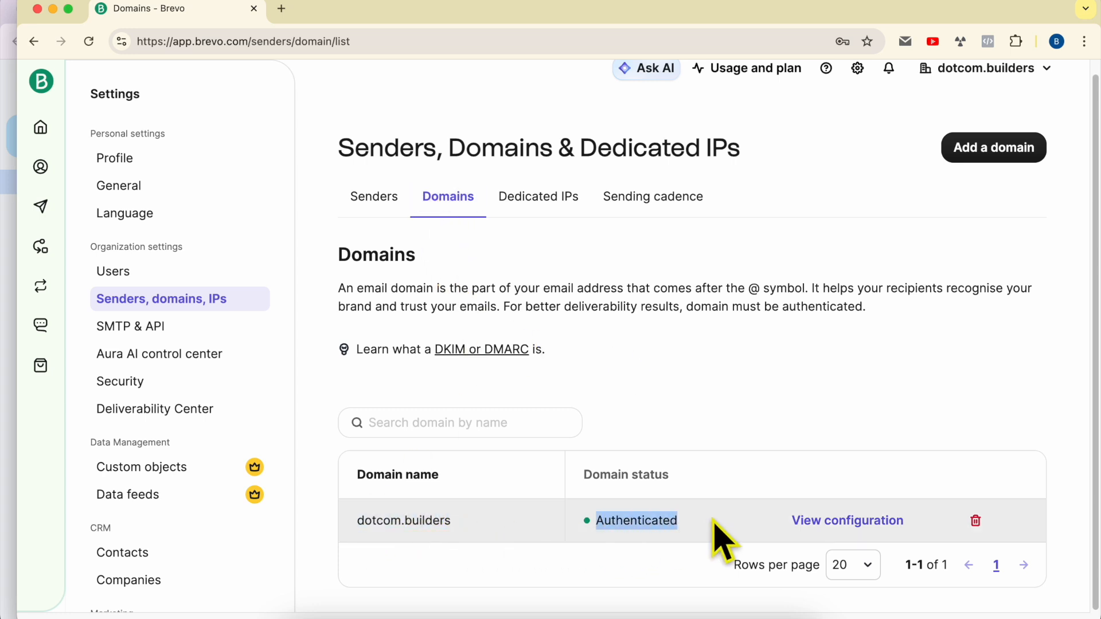
click(713, 518)
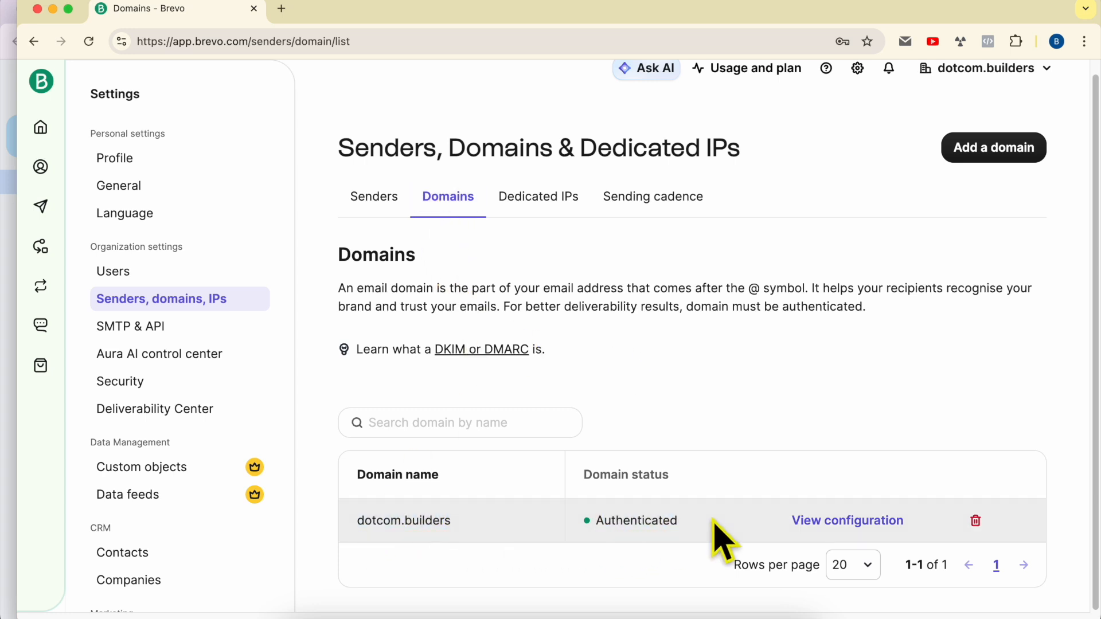
click(842, 521)
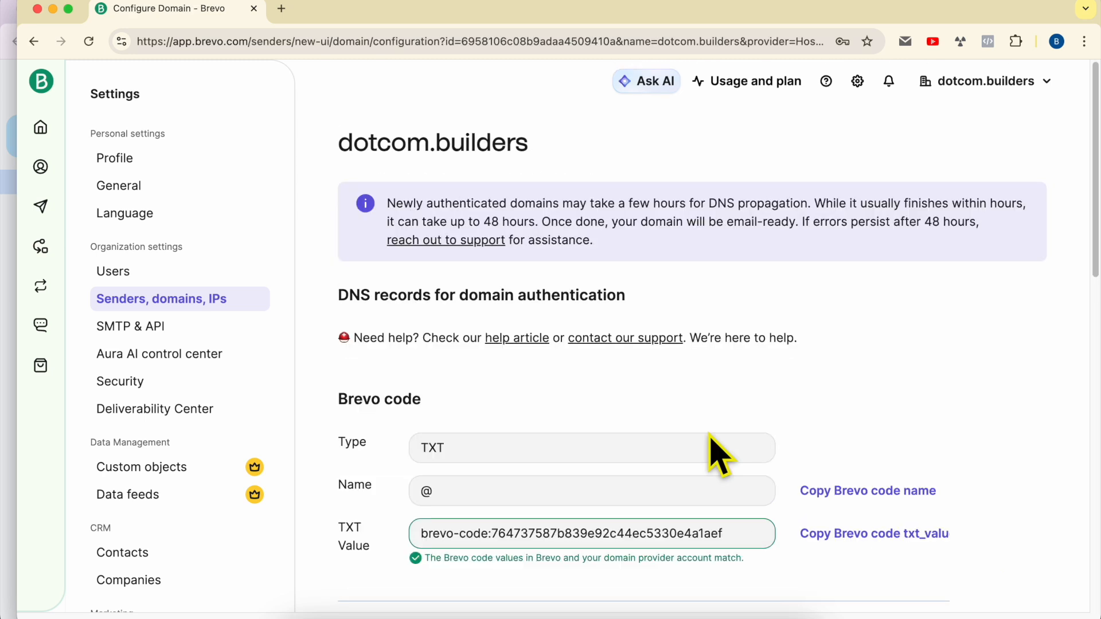
- Review the Brevo code record match and the DKIM records, including the DKIM 2 match
scroll(668, 304, down, 1)
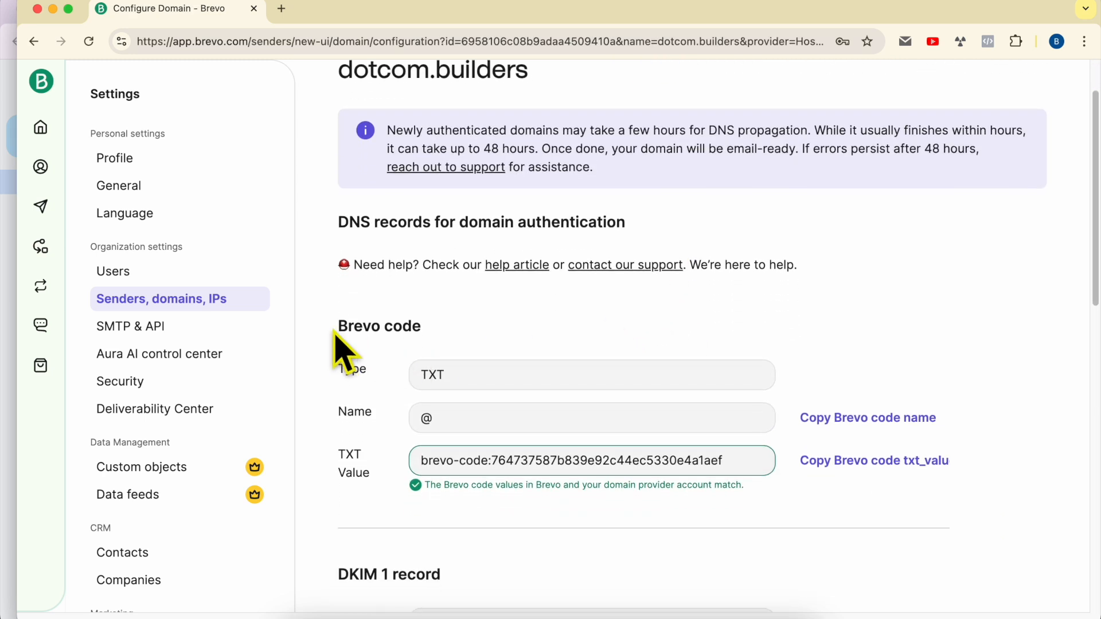
drag(334, 333, 482, 331)
drag(425, 486, 752, 490)
scroll(455, 467, down, 6)
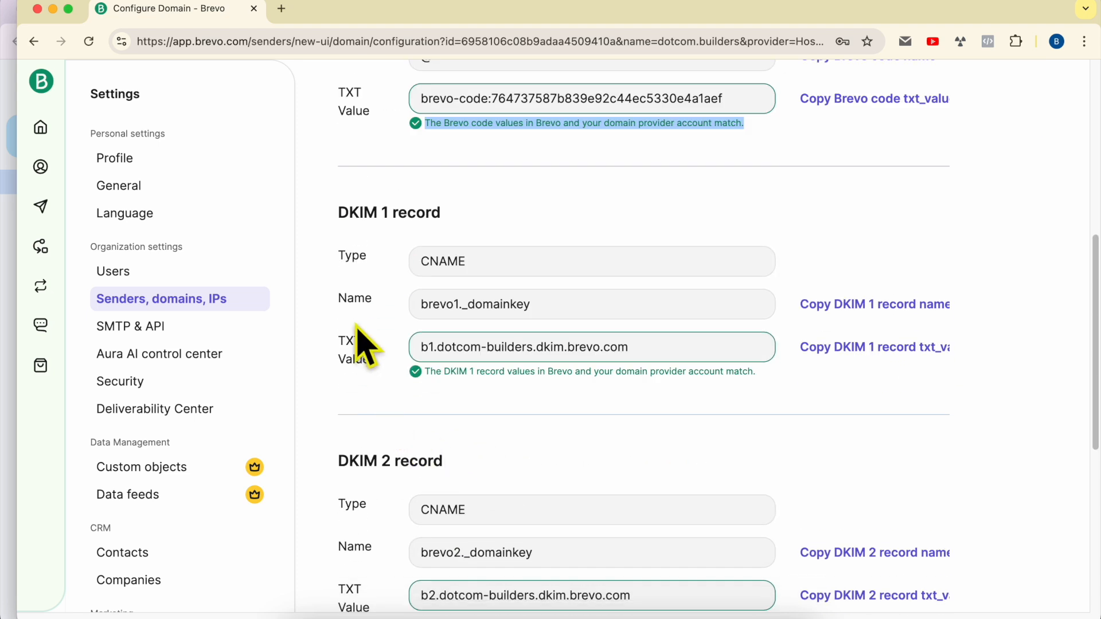
drag(338, 213, 476, 227)
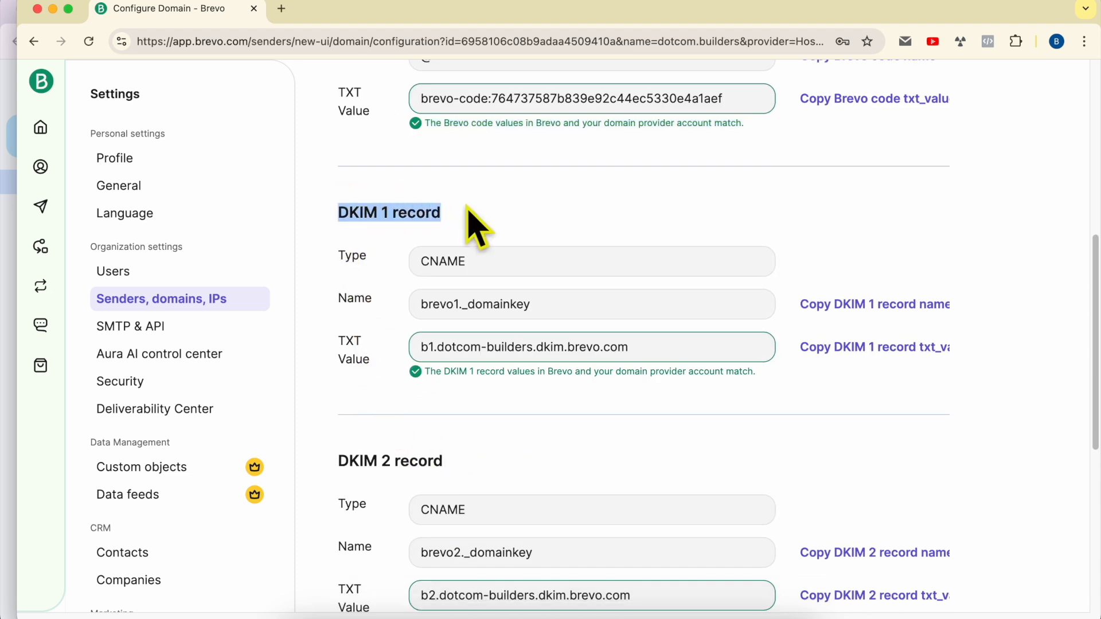
drag(340, 462, 453, 464)
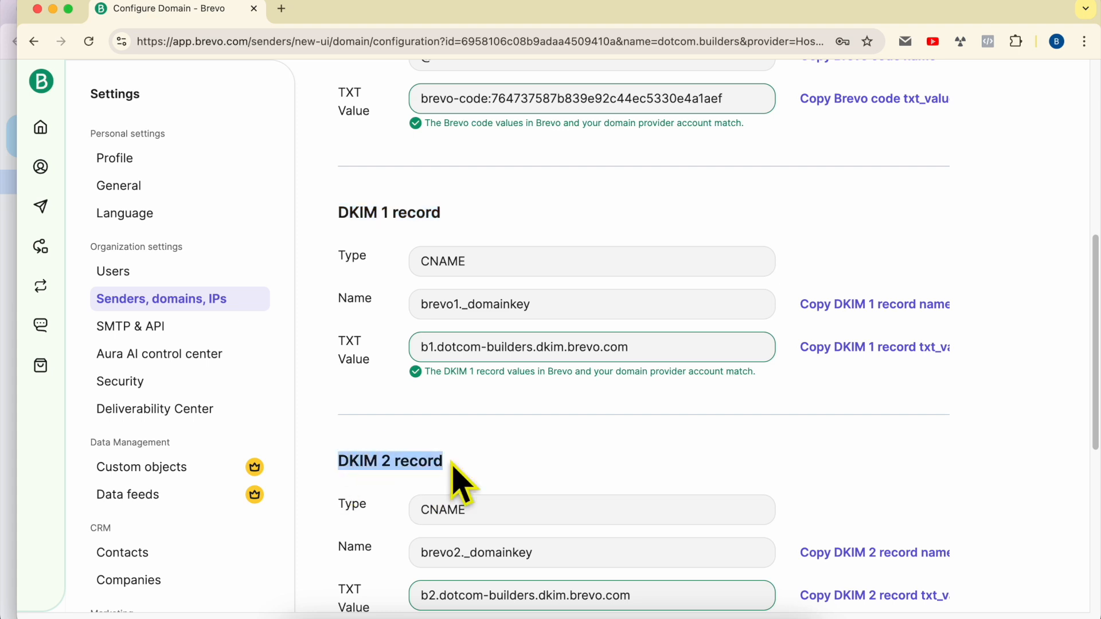
scroll(471, 466, down, 1)
scroll(499, 489, down, 3)
triple_click(519, 474)
- Inspect the DMARC record, flagged as a mismatch because it lacks a rua tag
scroll(523, 479, down, 2)
scroll(530, 496, down, 1)
drag(339, 401, 519, 430)
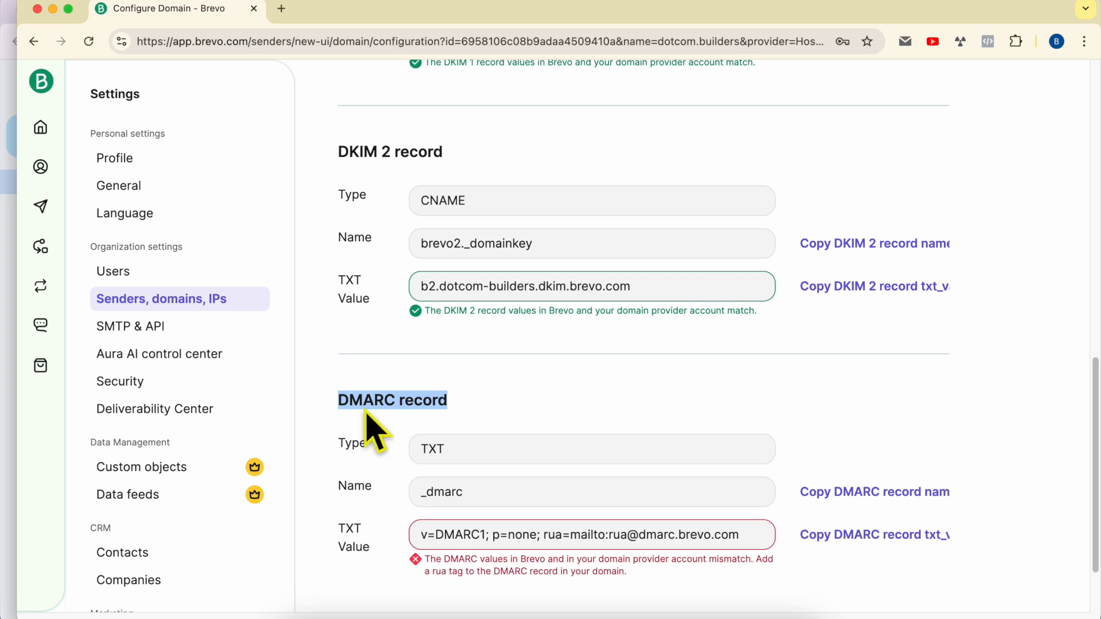
click(339, 413)
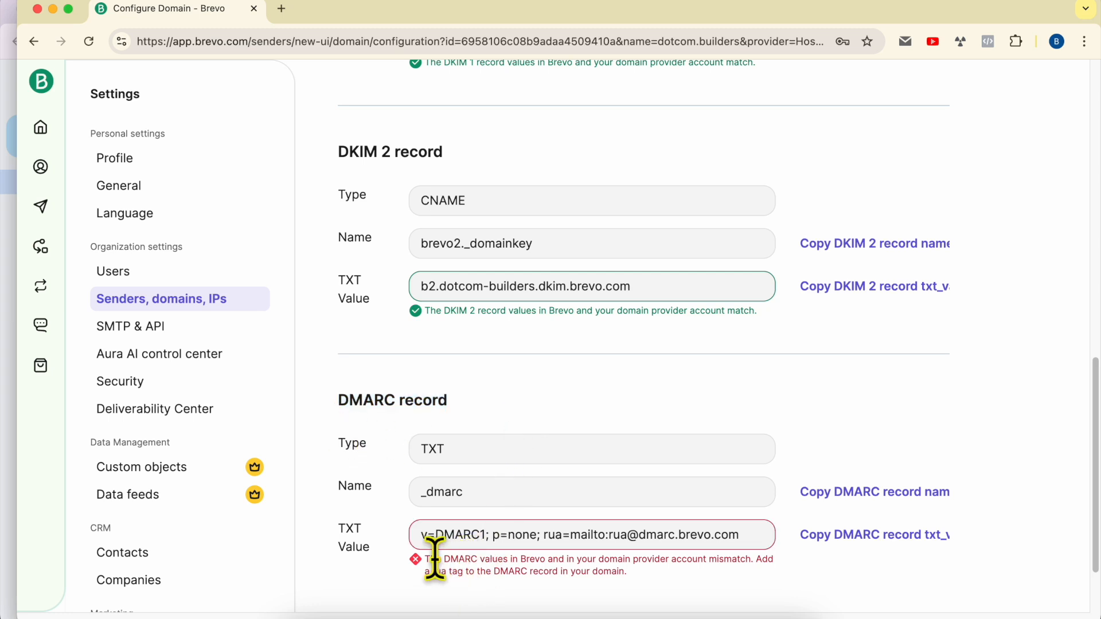
drag(565, 554, 696, 576)
click(700, 574)
scroll(677, 519, down, 2)
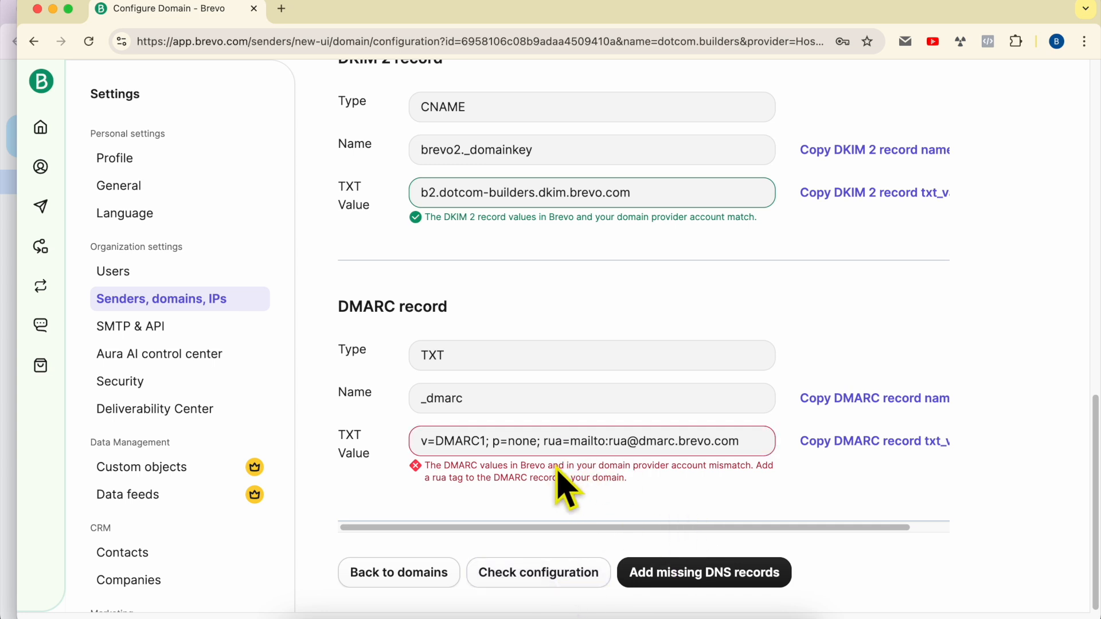
- Recheck the DNS configuration and review the DKIM 2, DMARC and Brevo code mismatch errors
click(521, 574)
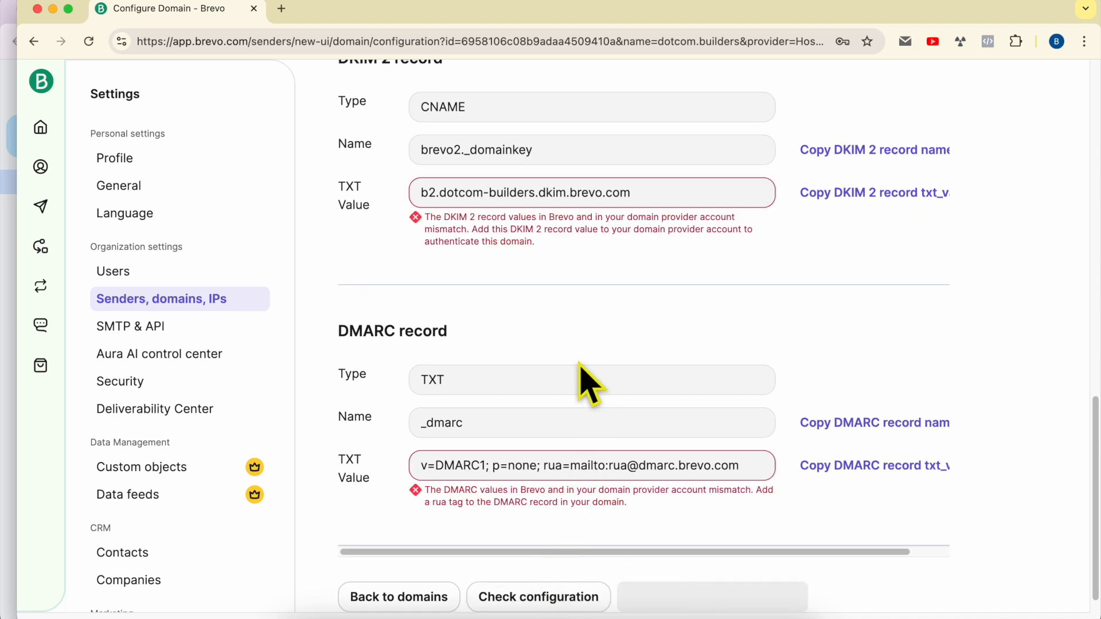
scroll(589, 383, up, 15)
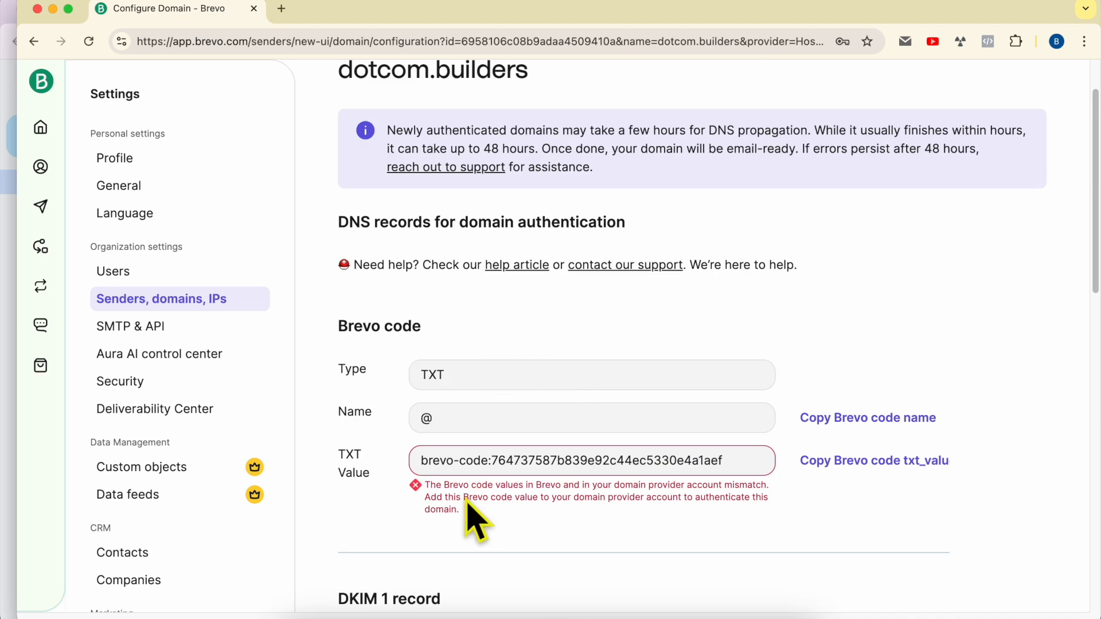
scroll(467, 560, down, 15)
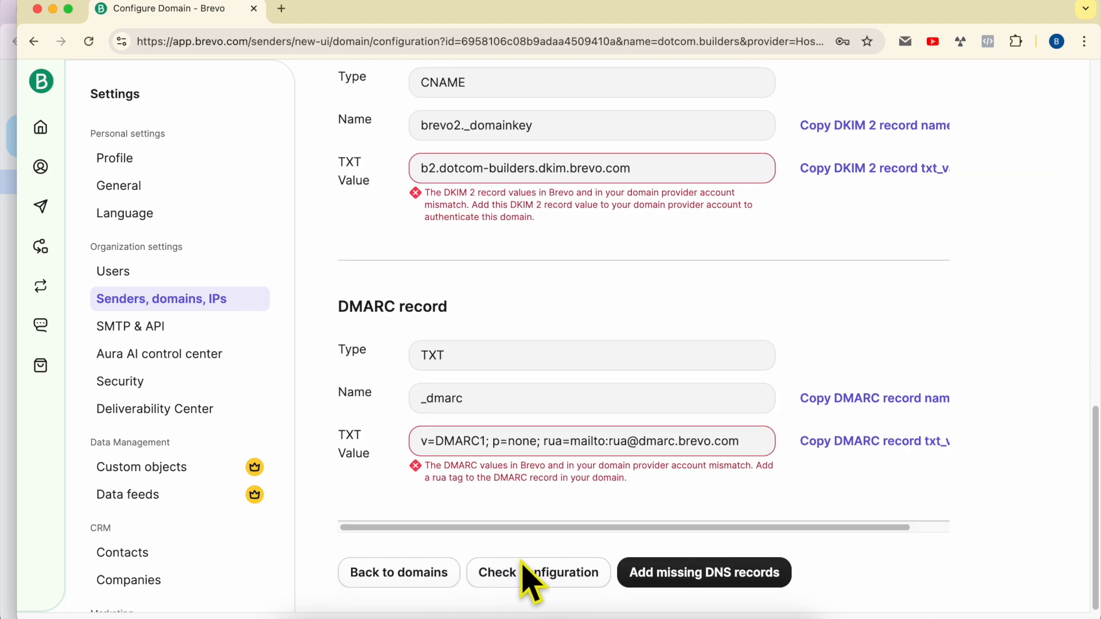
triple_click(475, 198)
triple_click(497, 468)
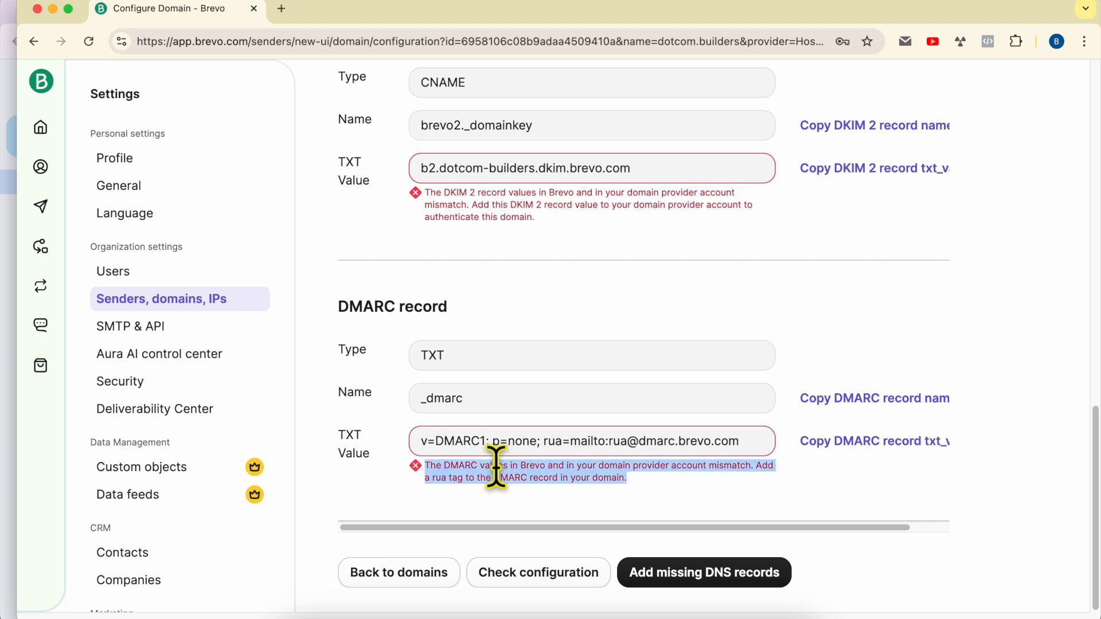
triple_click(504, 216)
scroll(504, 226, up, 10)
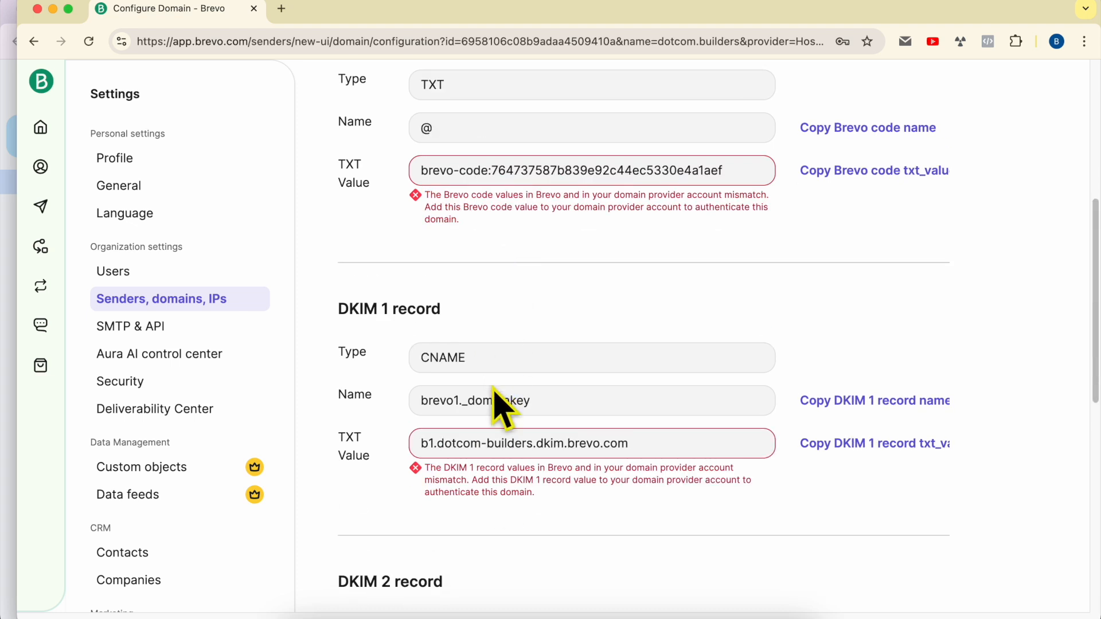
triple_click(496, 213)
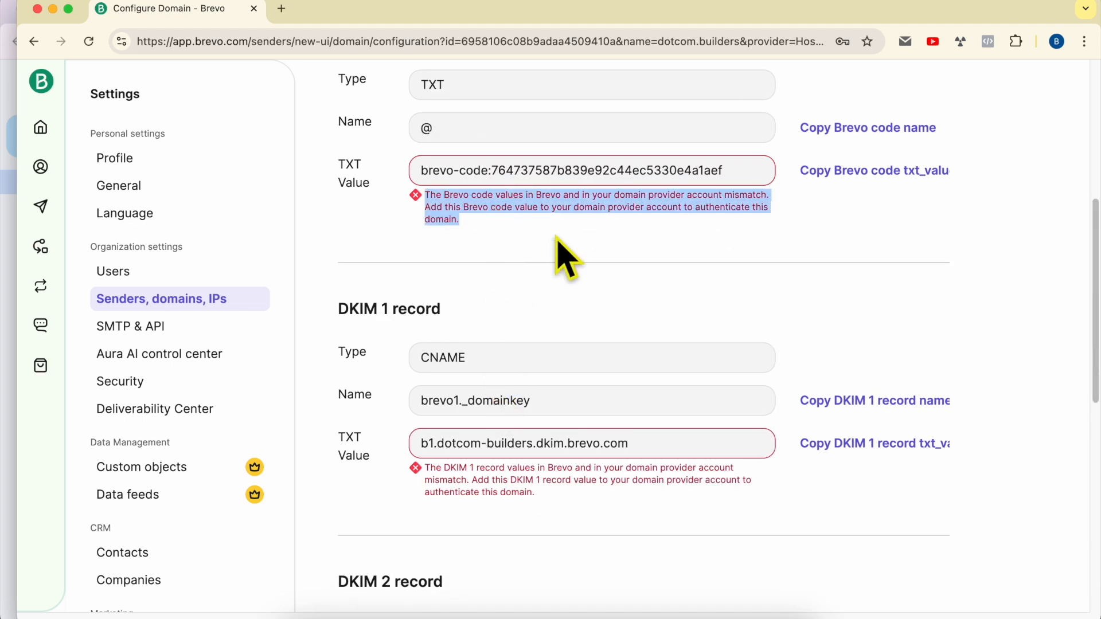
scroll(560, 252, down, 1)
scroll(516, 541, down, 10)
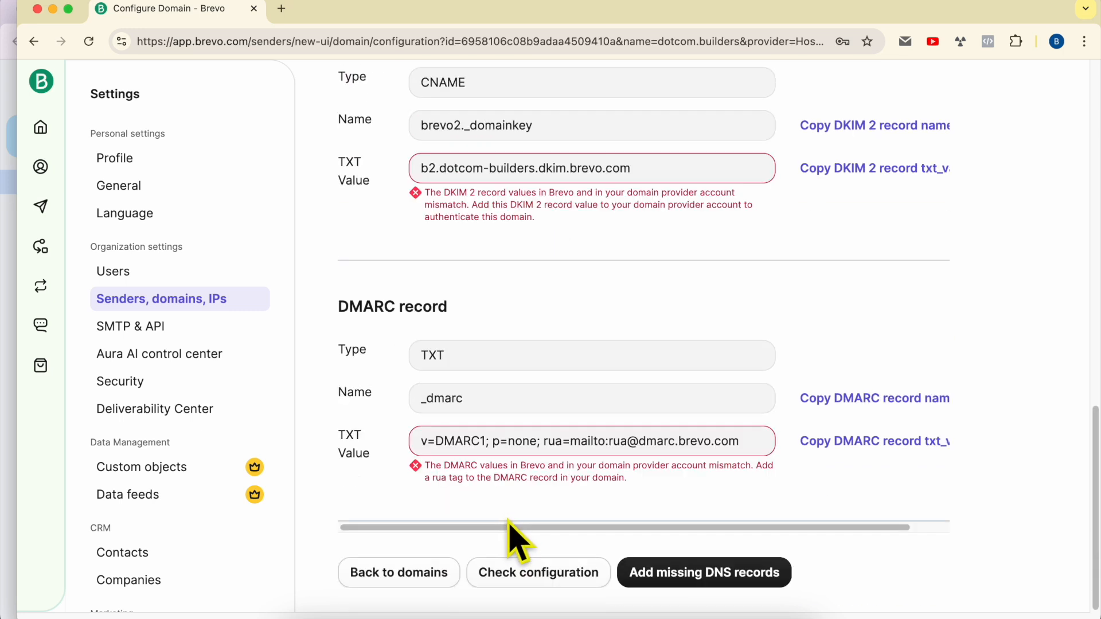
- Rerun the check, confirm DKIM 2 now matches while DMARC still mismatches, and return to domains
click(523, 567)
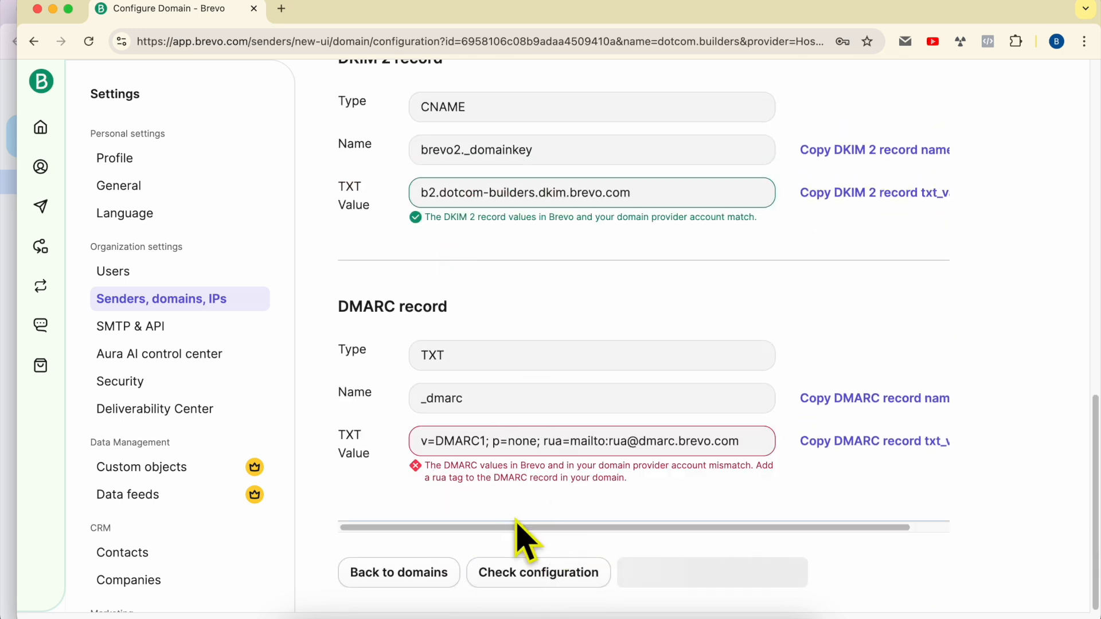
triple_click(511, 221)
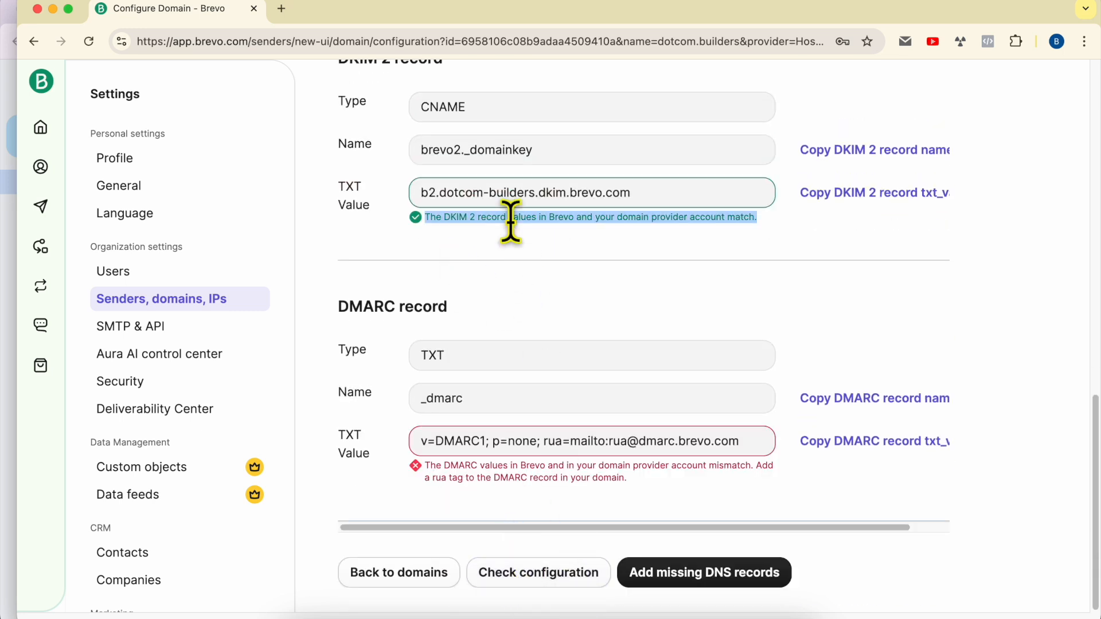
triple_click(512, 484)
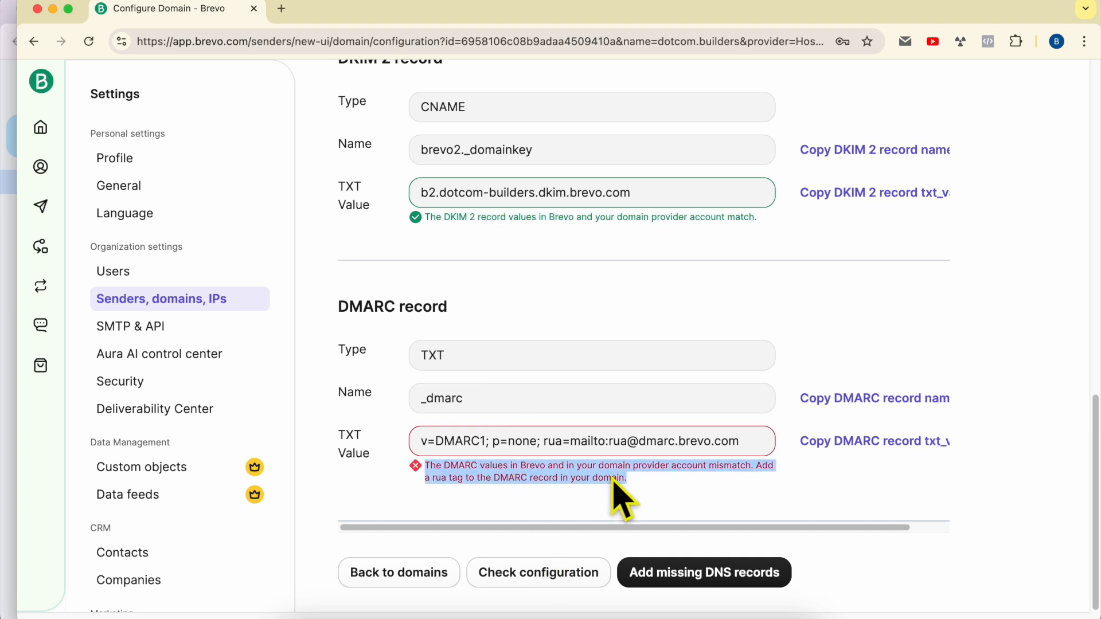
click(414, 576)
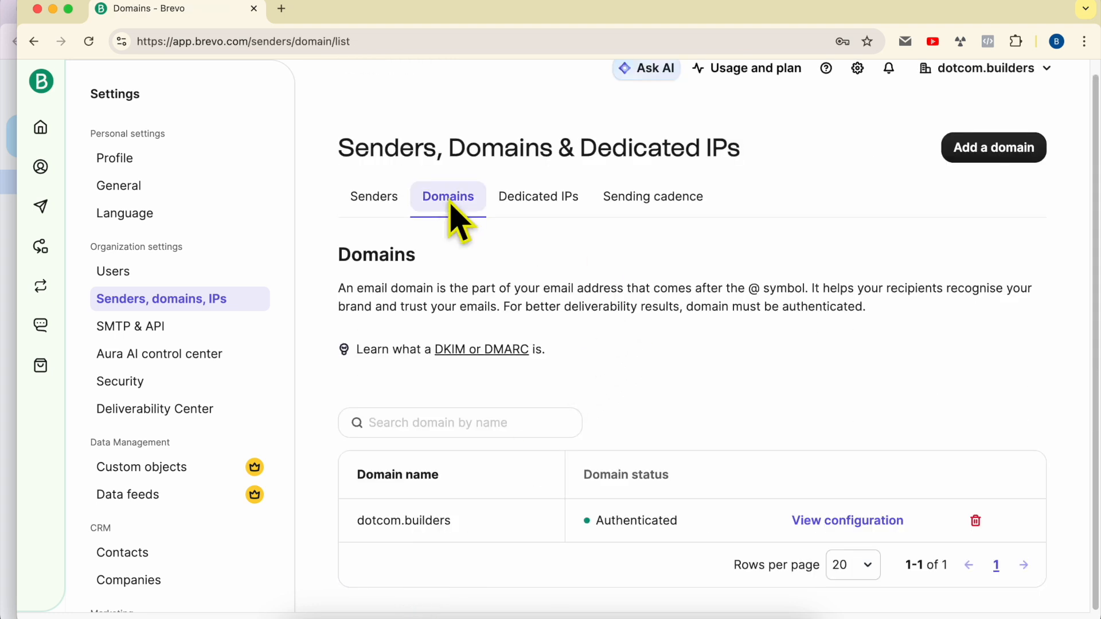
- Add a new sender with the sender's first name and their dotcom.builders e-mail address
click(376, 208)
scroll(676, 381, down, 3)
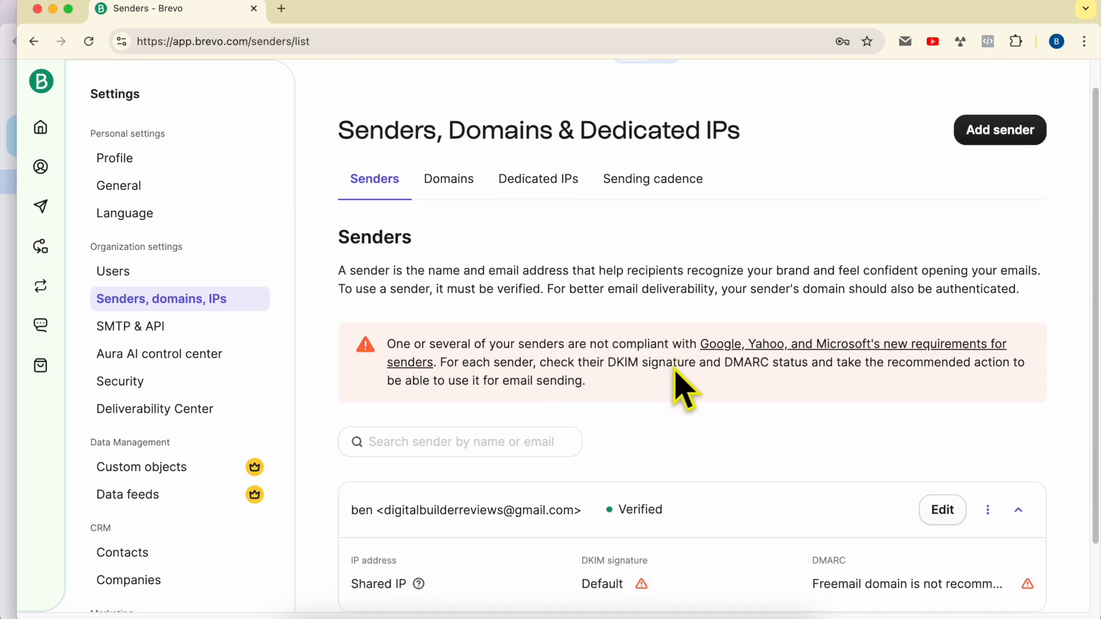
scroll(742, 390, up, 3)
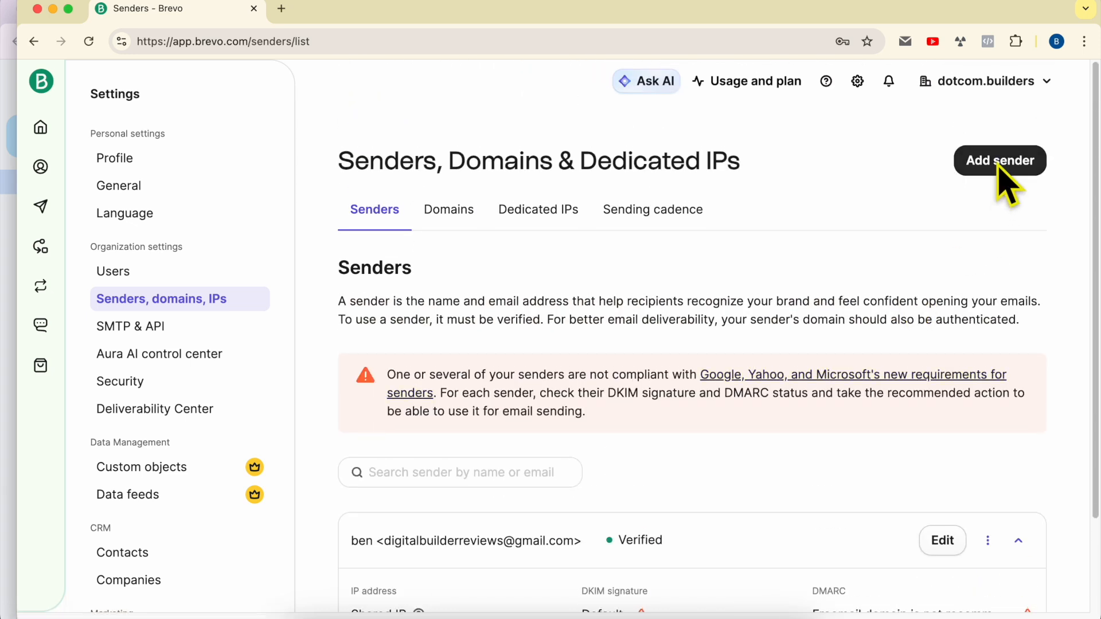
click(1003, 167)
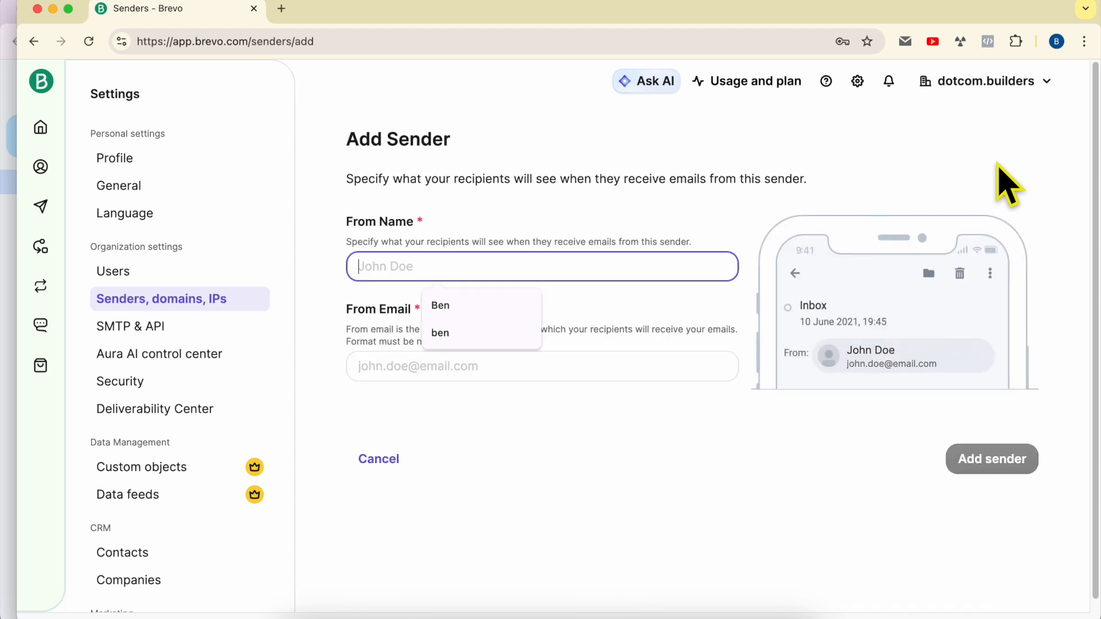
click(400, 271)
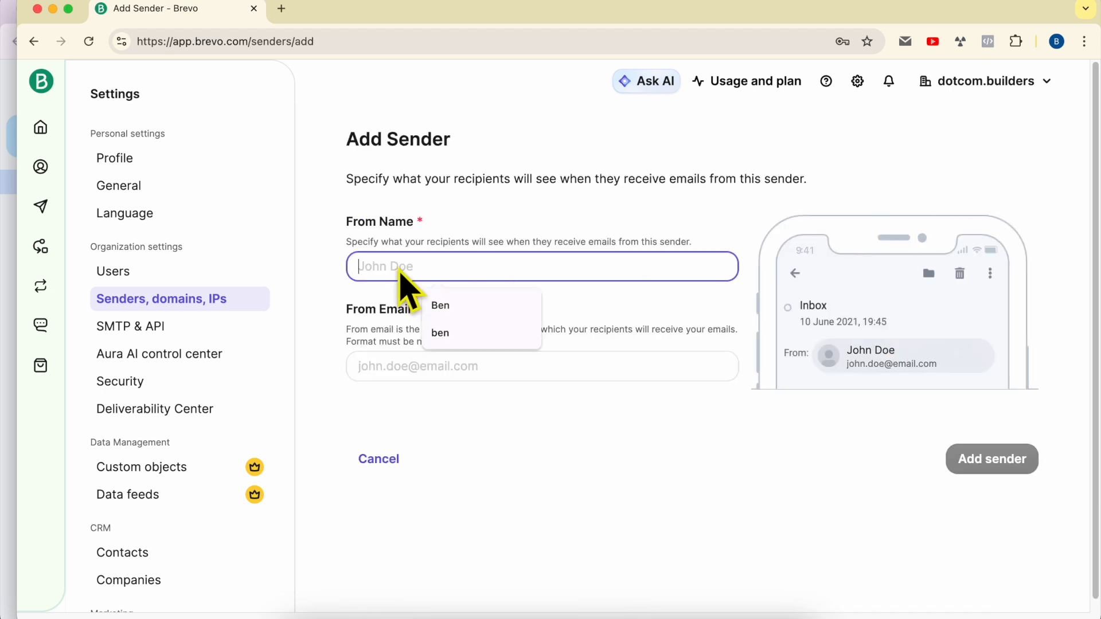
text(Ben)
key(Tab)
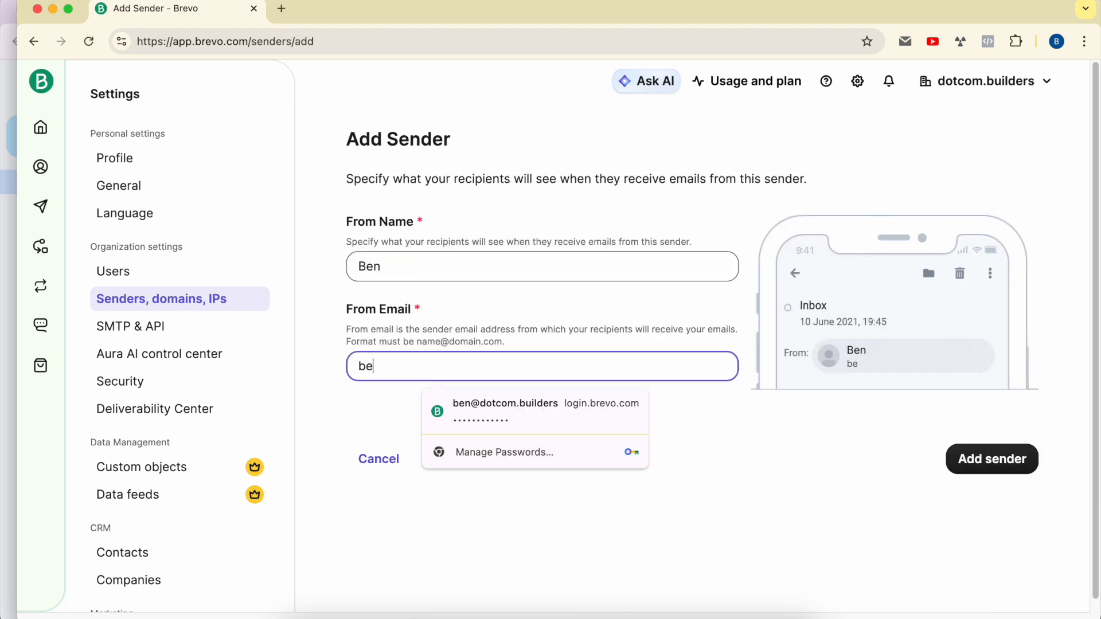
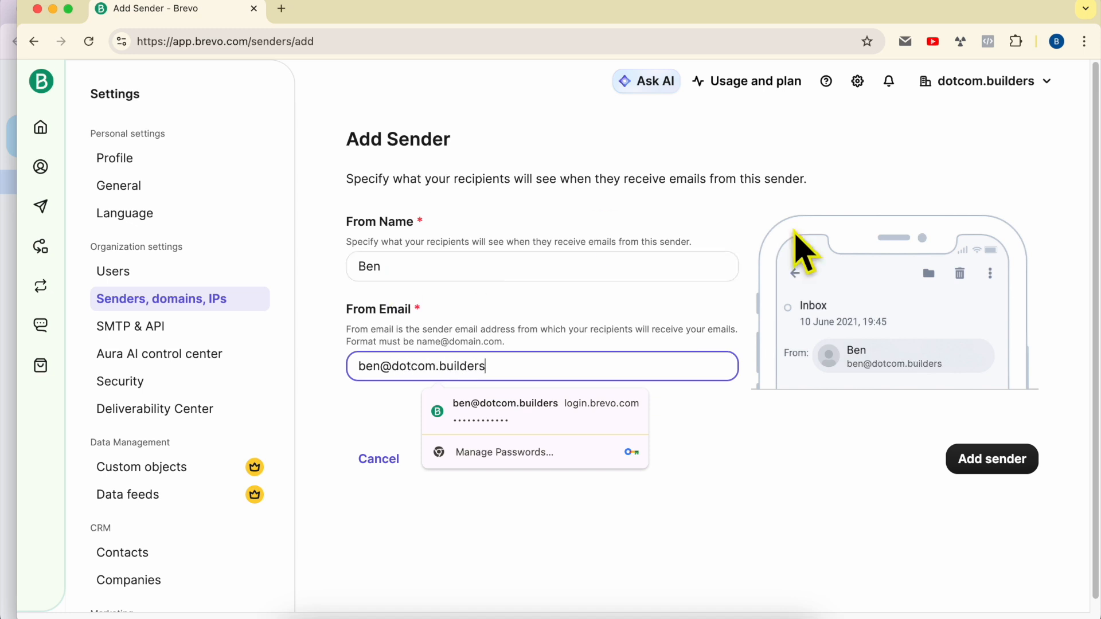
click(850, 509)
click(982, 463)
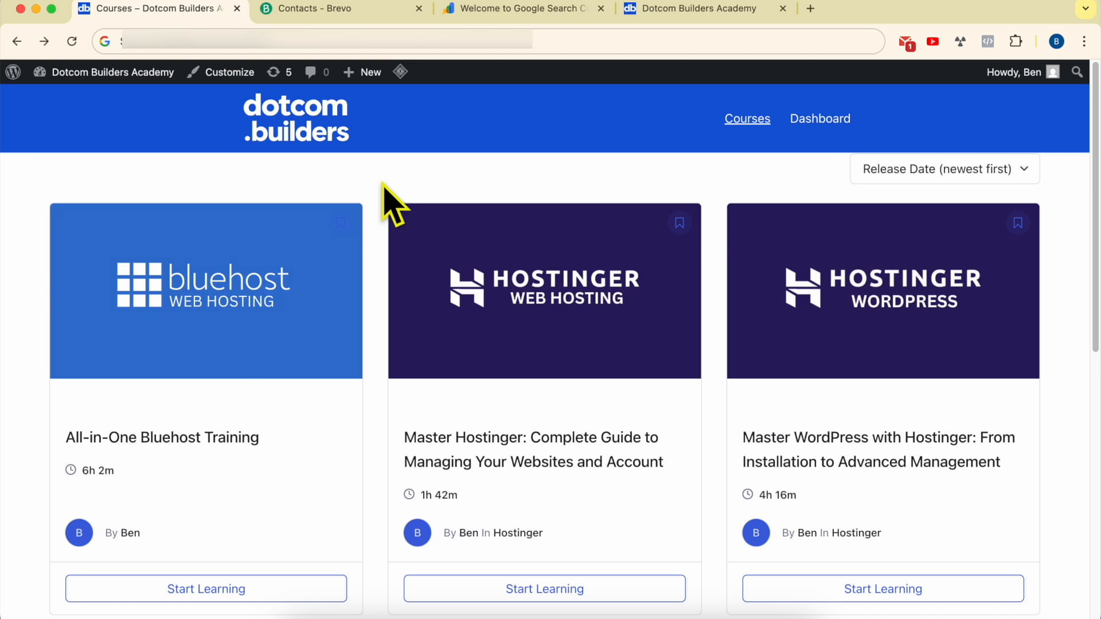
- Check the Brevo and Search Console tabs, then open the Master Hostinger course from the course listing
scroll(383, 189, down, 7)
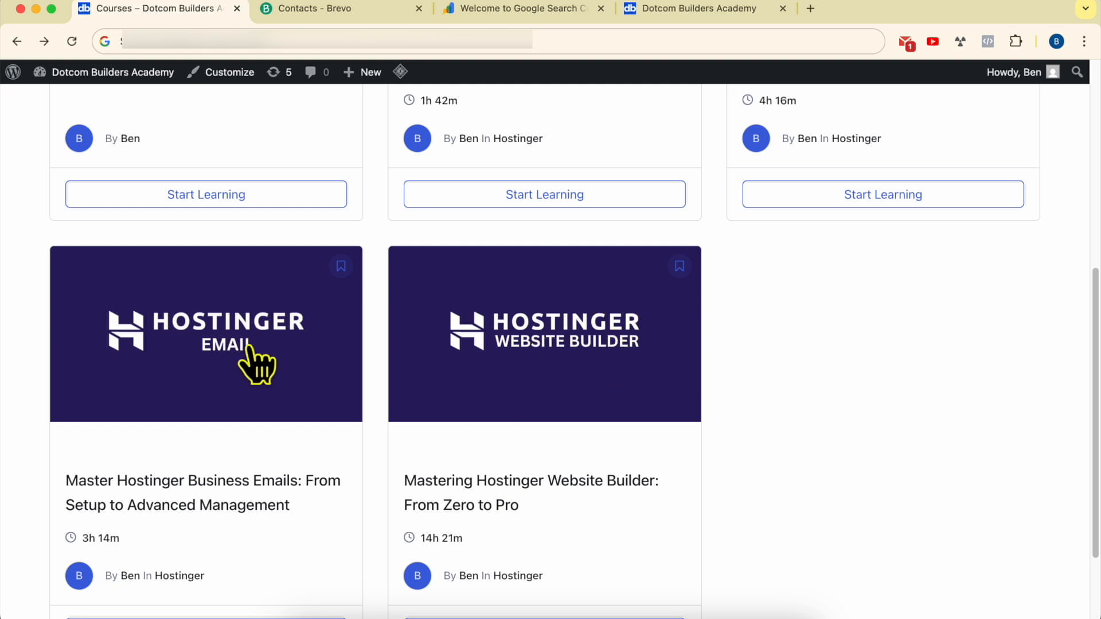
scroll(682, 367, up, 6)
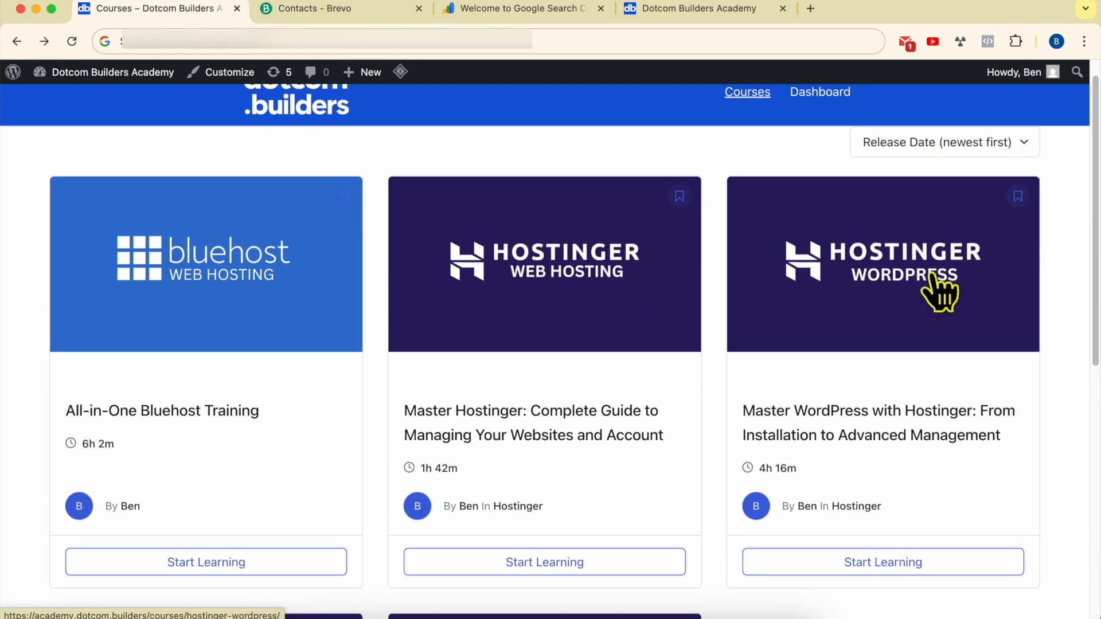
click(347, 21)
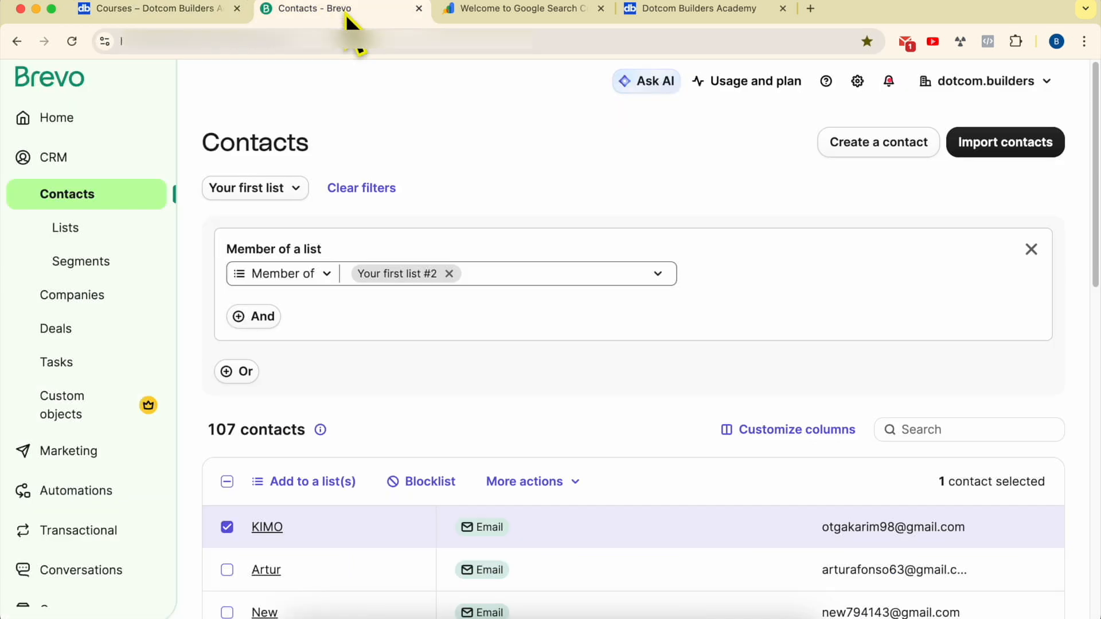
click(160, 15)
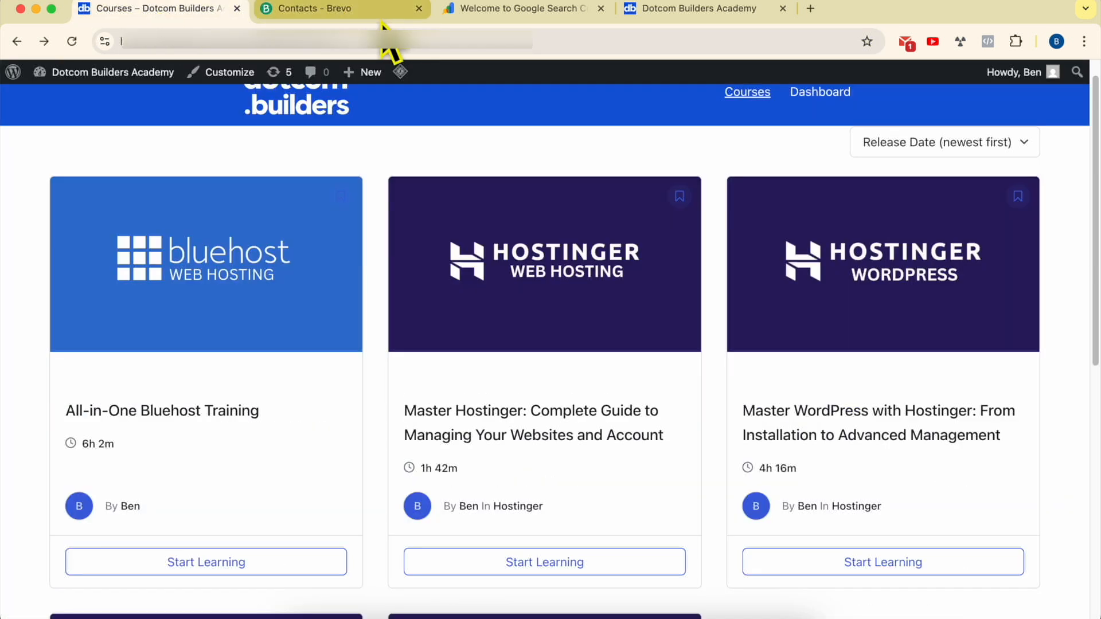
click(348, 12)
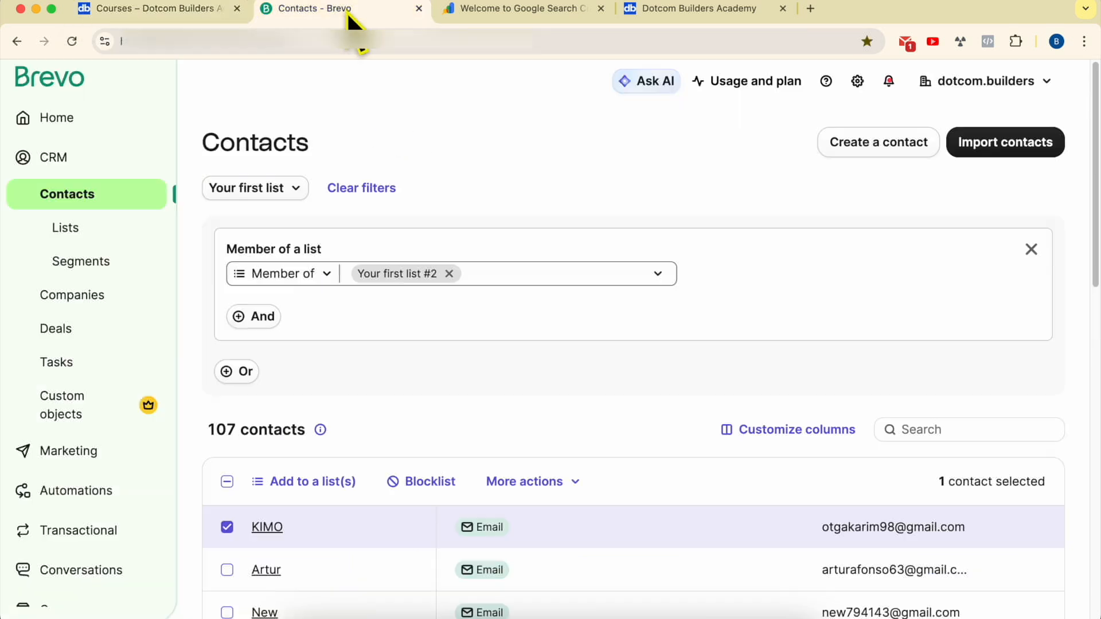
click(191, 12)
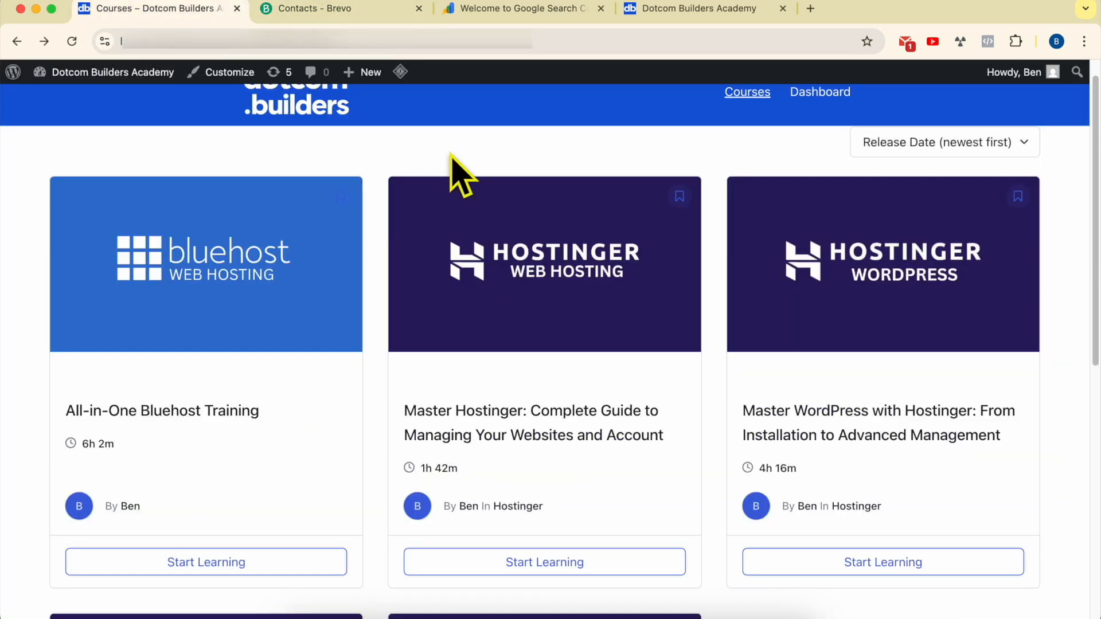
scroll(447, 168, up, 2)
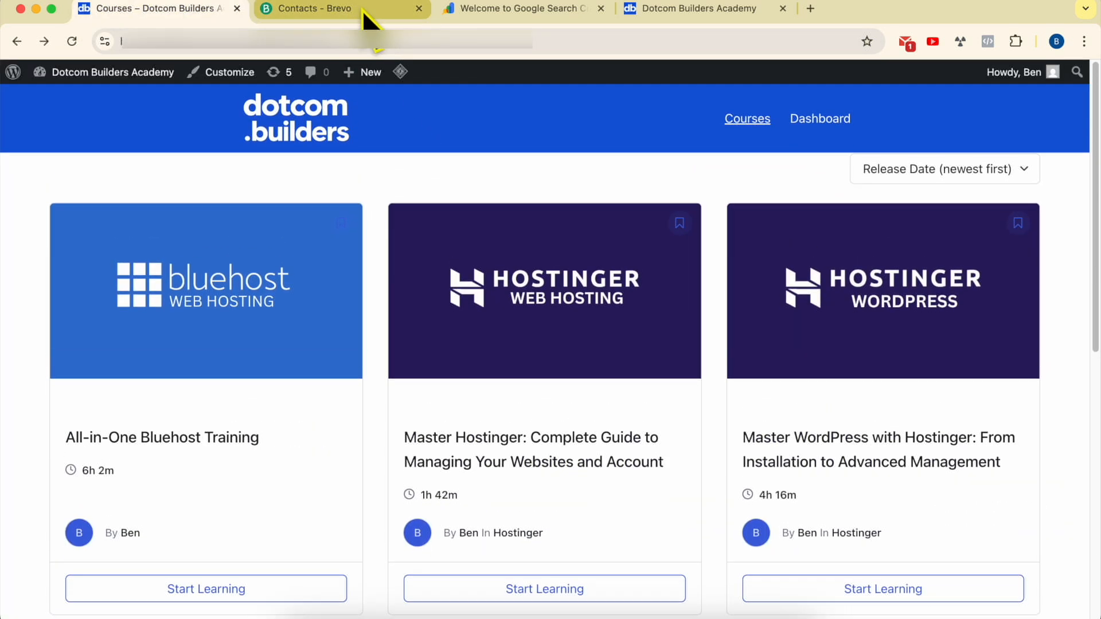
click(360, 10)
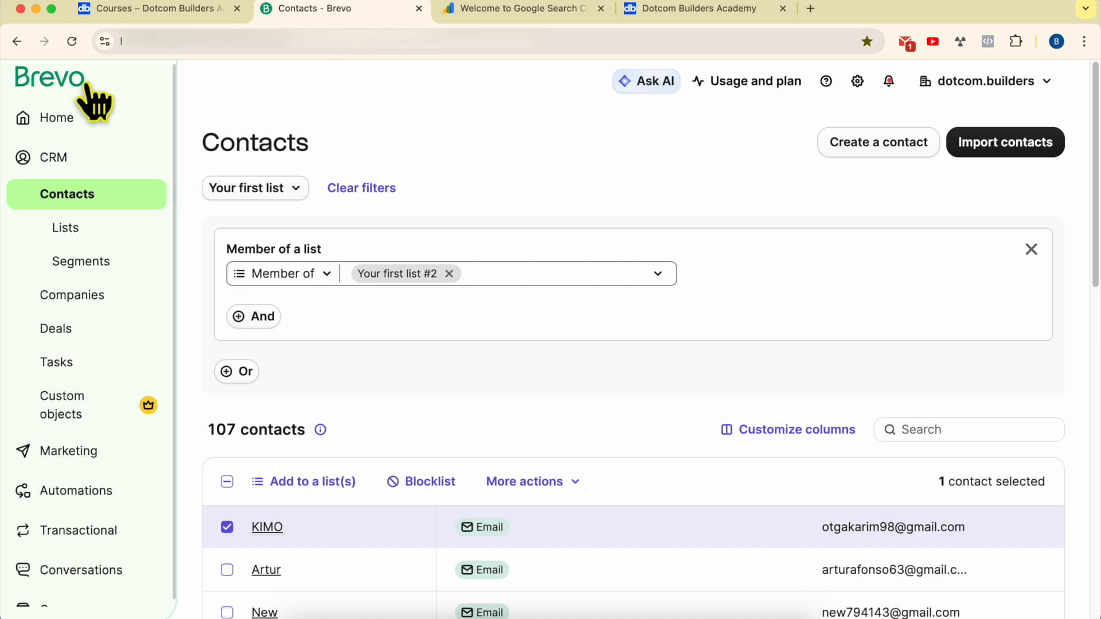
click(551, 16)
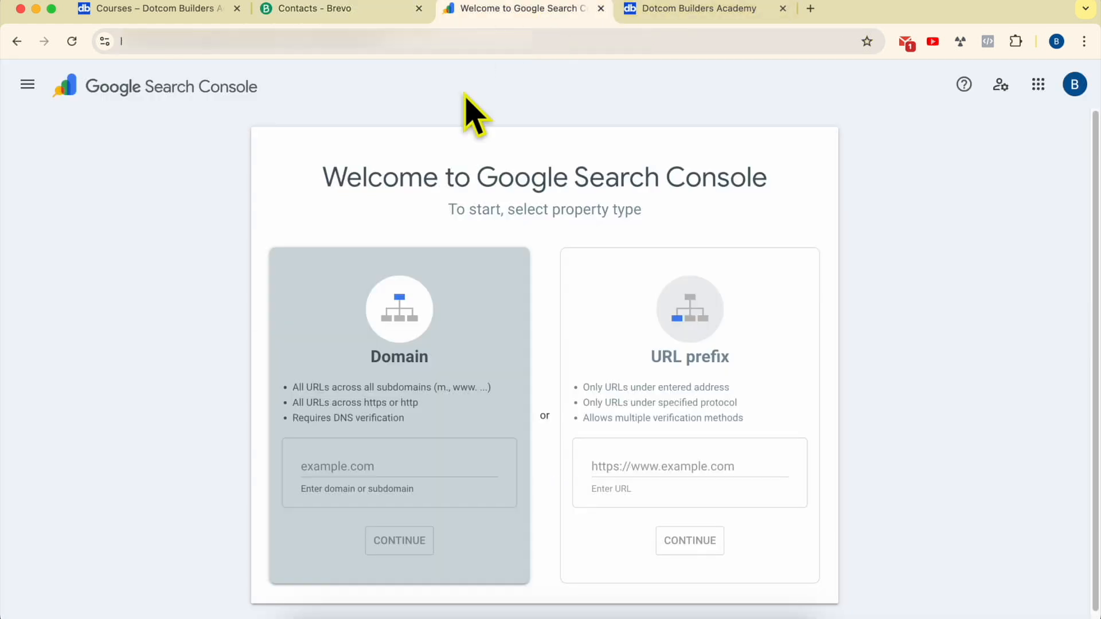
click(189, 12)
click(550, 304)
scroll(471, 319, down, 15)
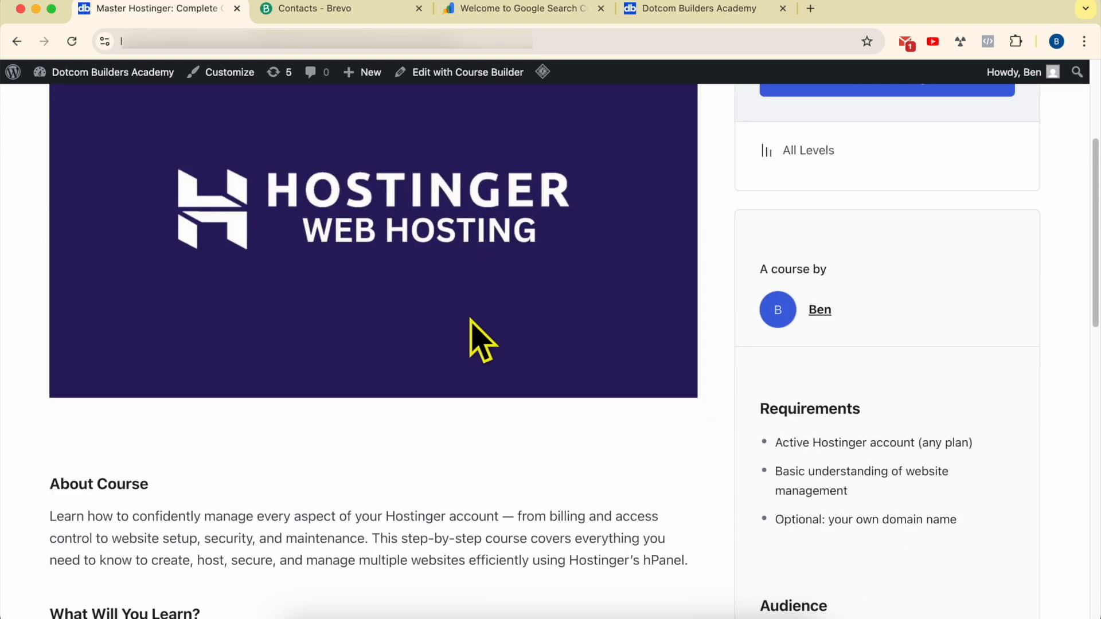
- Expand the Module 2 through Module 5 lesson lists on the Master Hostinger course page
scroll(402, 327, down, 2)
click(320, 305)
scroll(312, 318, down, 4)
scroll(316, 327, down, 2)
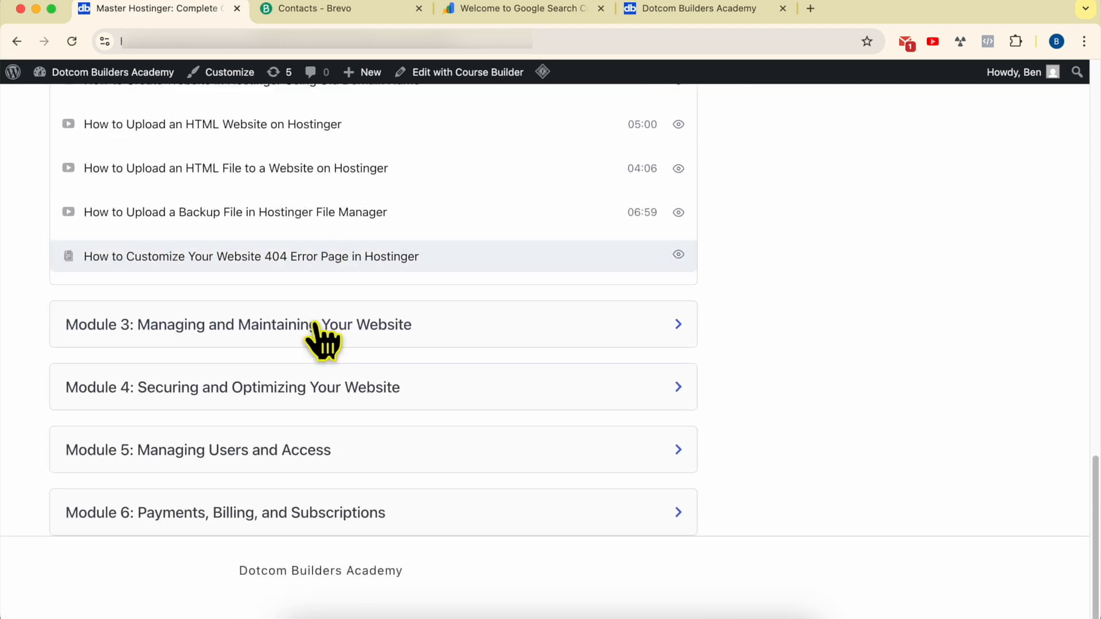
click(298, 330)
scroll(304, 338, down, 3)
scroll(304, 390, down, 1)
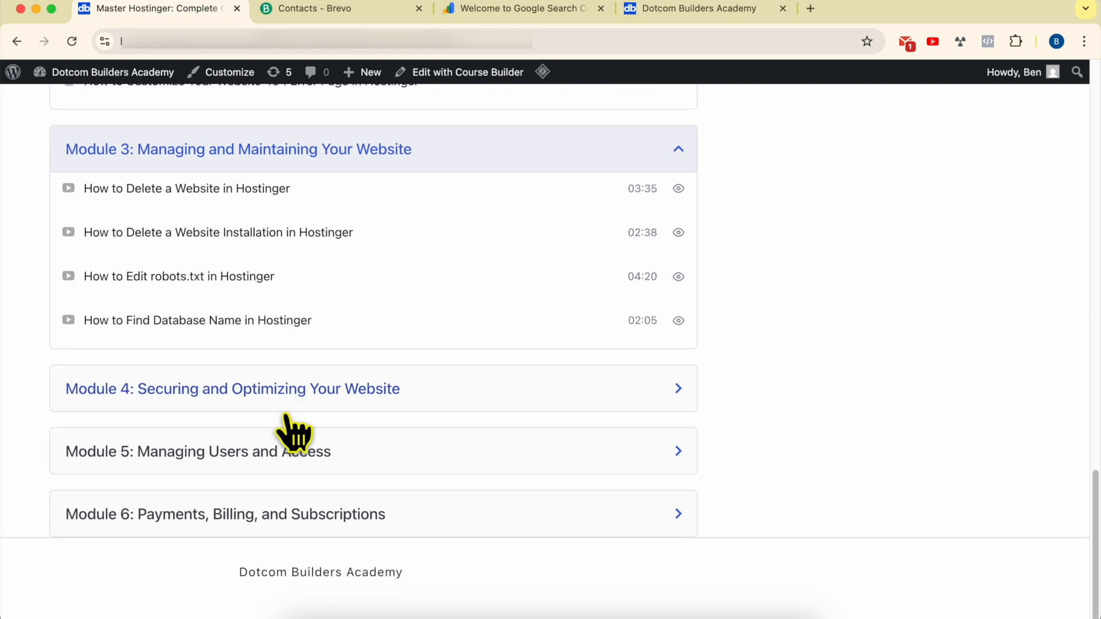
click(288, 406)
scroll(287, 488, down, 5)
click(277, 480)
scroll(149, 149, down, 3)
- Go back and expand the Billing & Account Management, Domain & Subdomain Management and Security & Privacy lessons
click(17, 41)
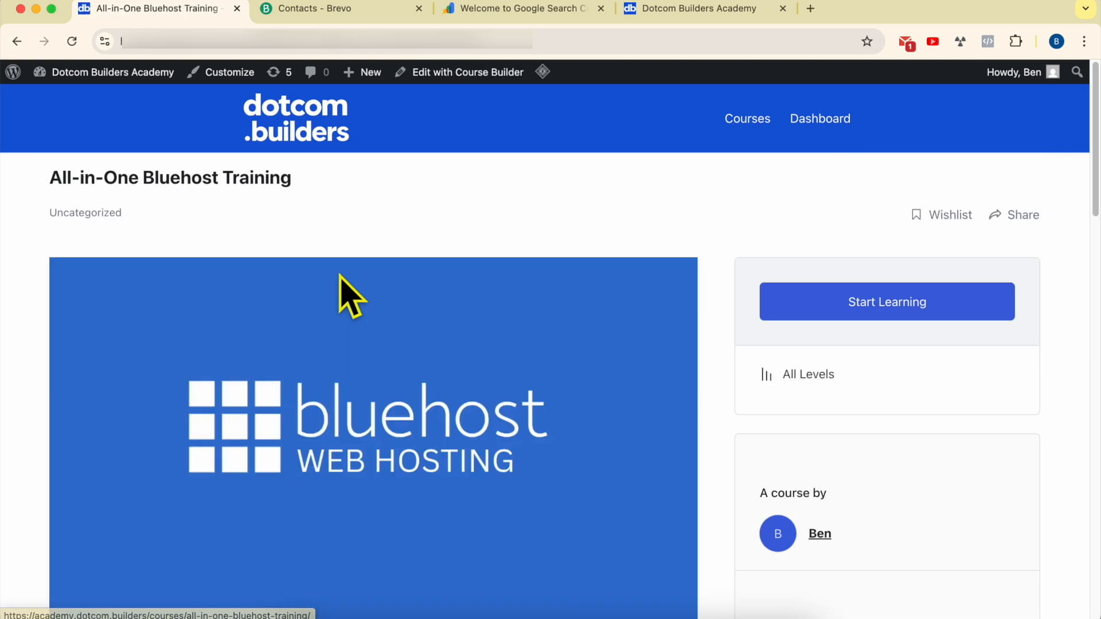
scroll(341, 296, down, 15)
scroll(241, 338, down, 10)
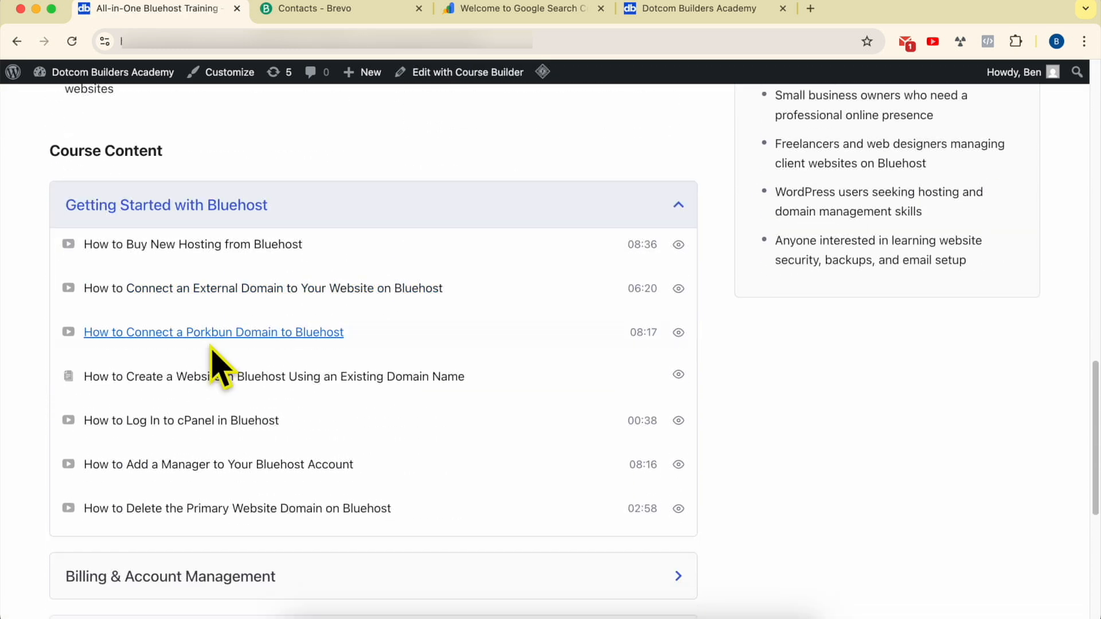
click(229, 281)
scroll(241, 355, down, 4)
click(217, 295)
scroll(241, 367, down, 4)
click(207, 344)
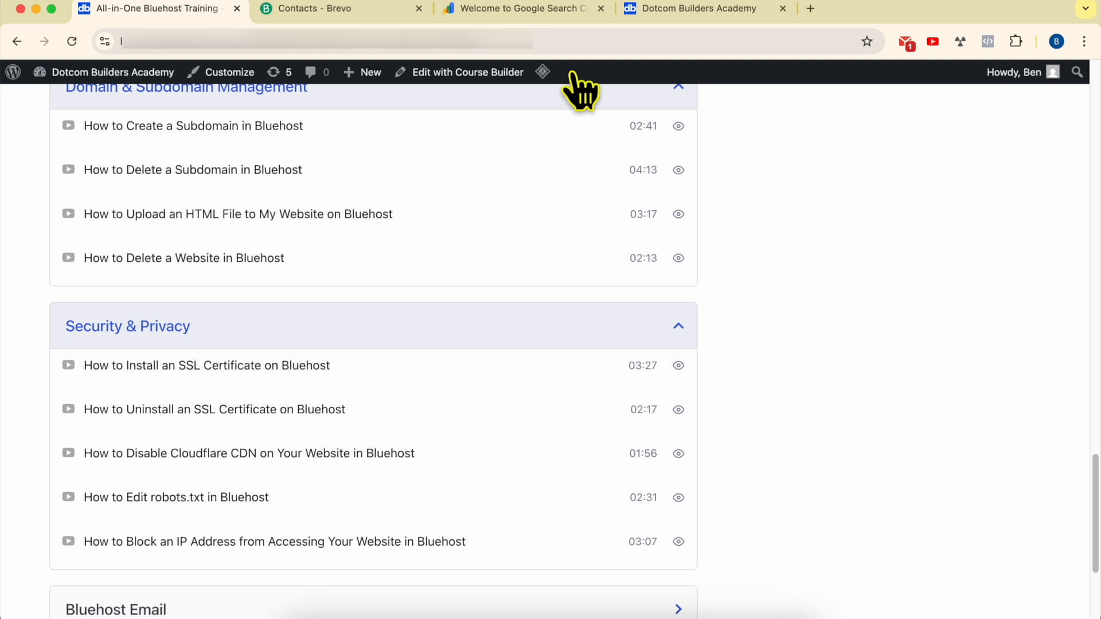
- Look over the academy Join page and the Bluehost training tab, then return to the Courses catalogue
click(668, 9)
click(308, 41)
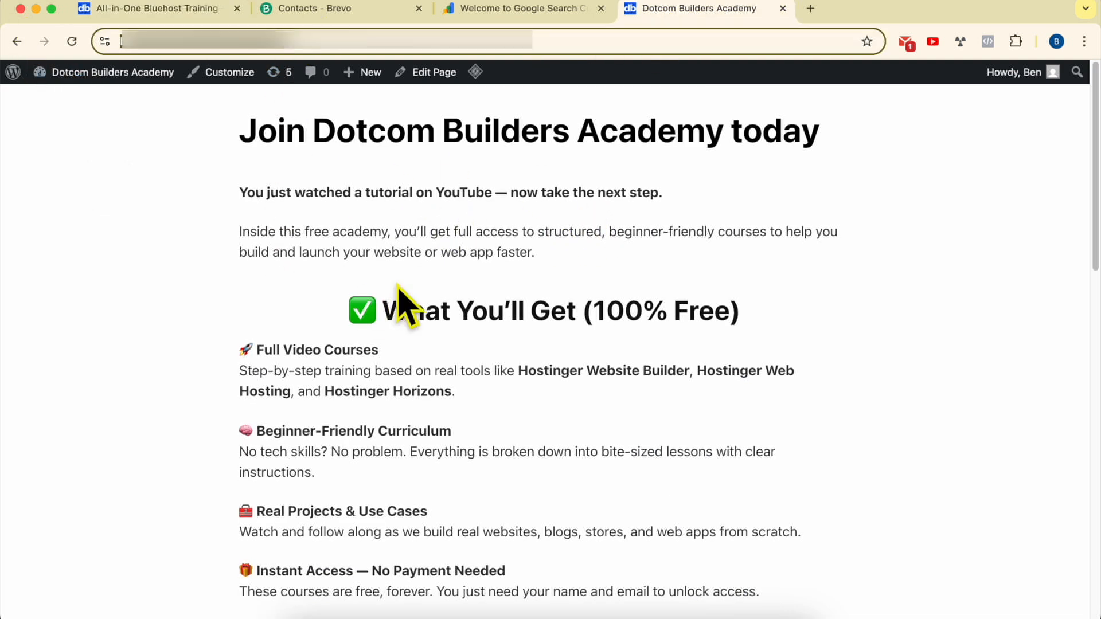
click(711, 307)
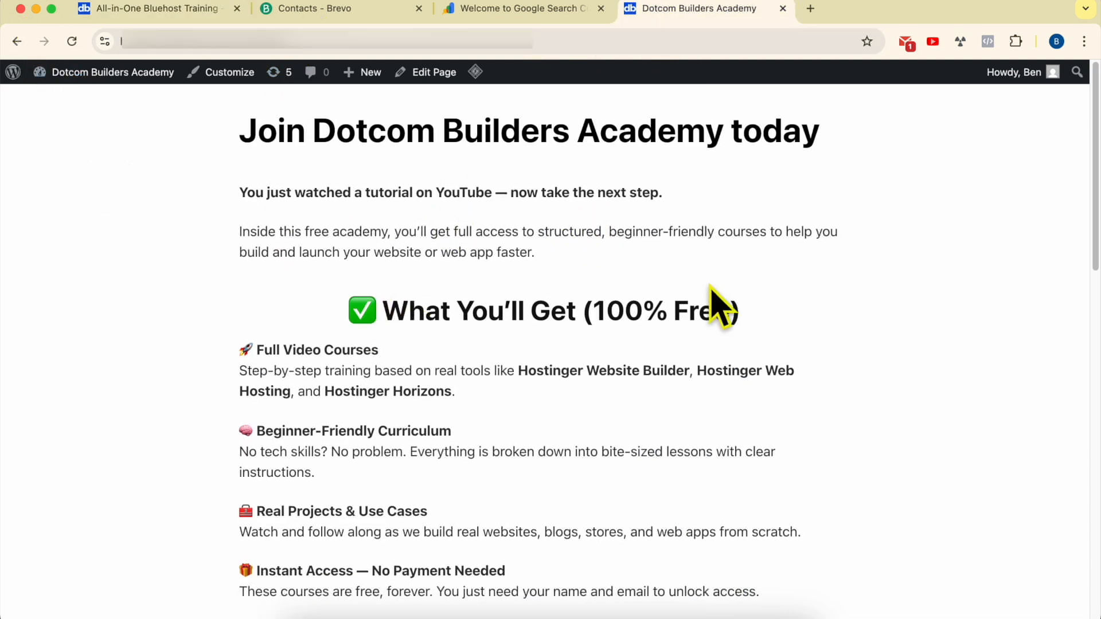
scroll(711, 310, down, 10)
scroll(631, 413, down, 5)
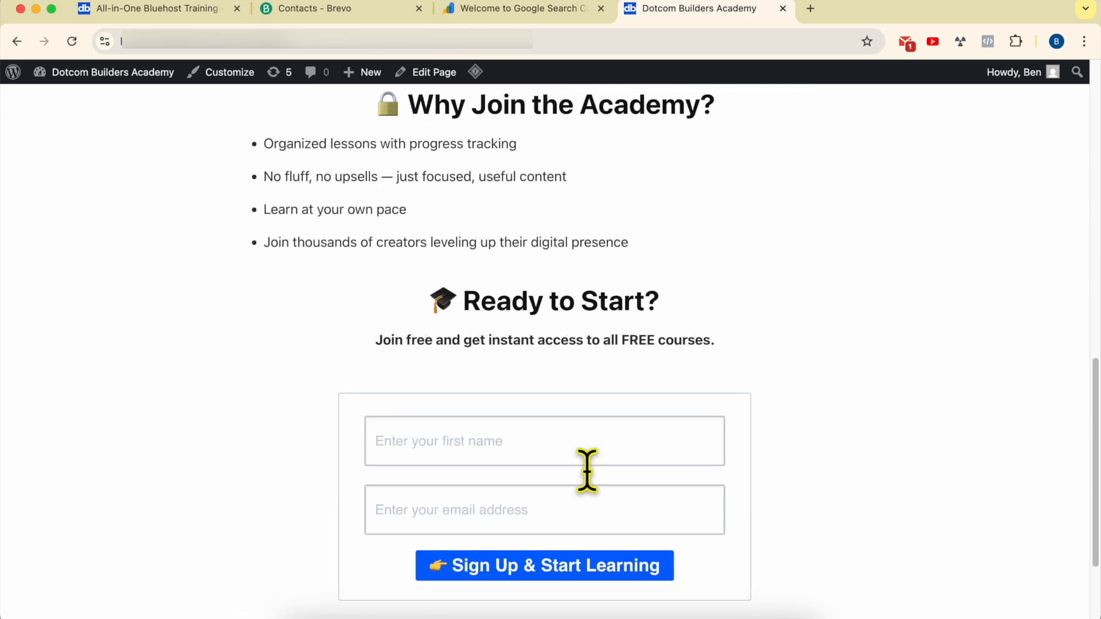
click(213, 13)
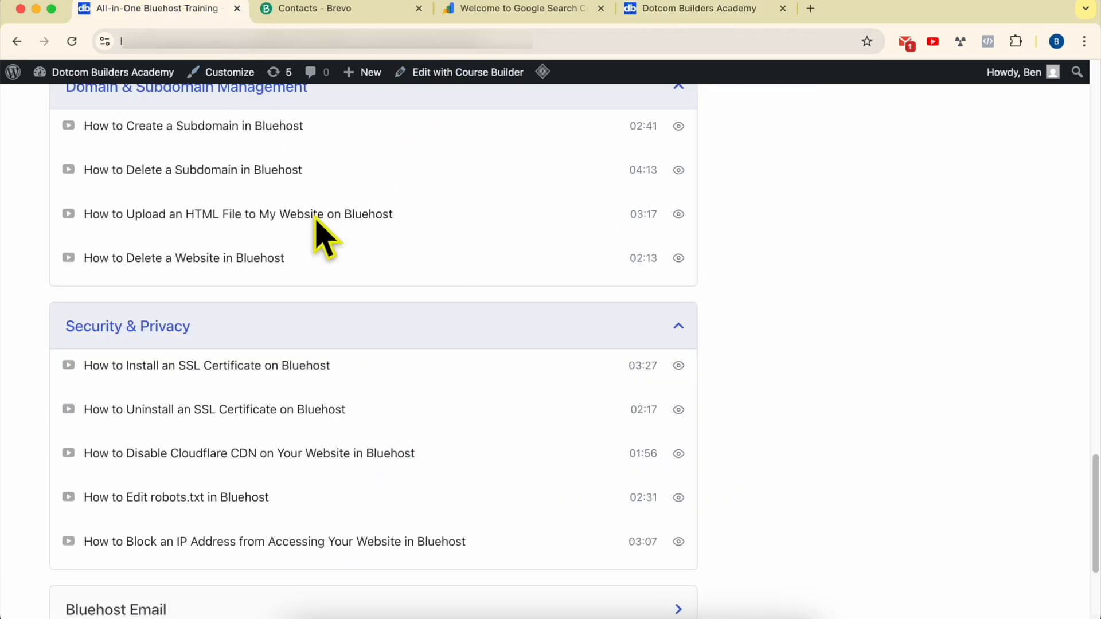
click(16, 42)
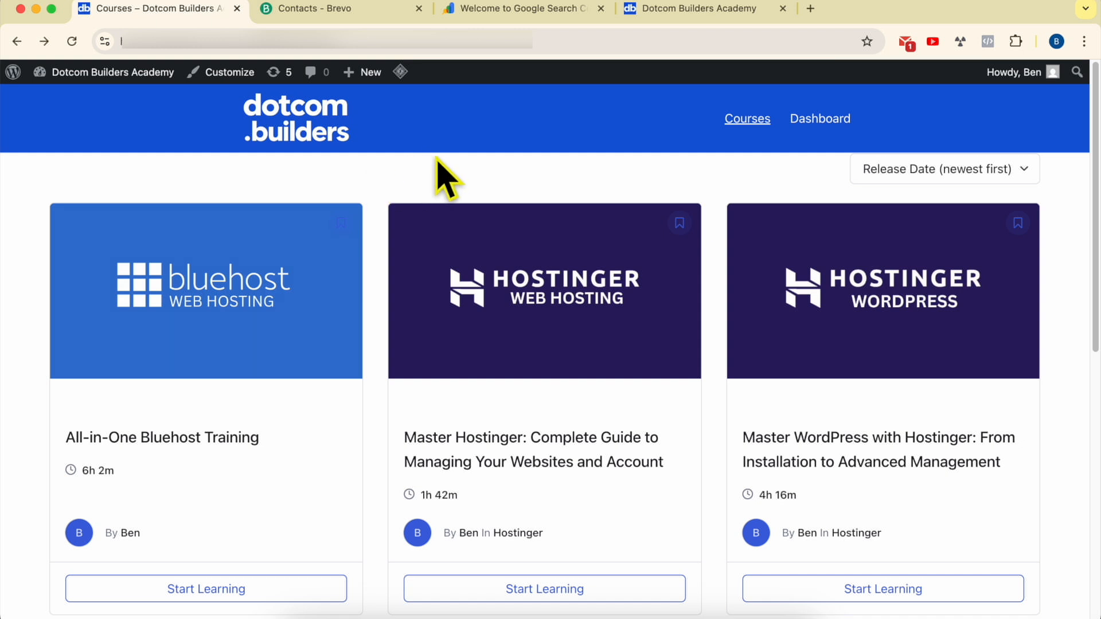
click(688, 10)
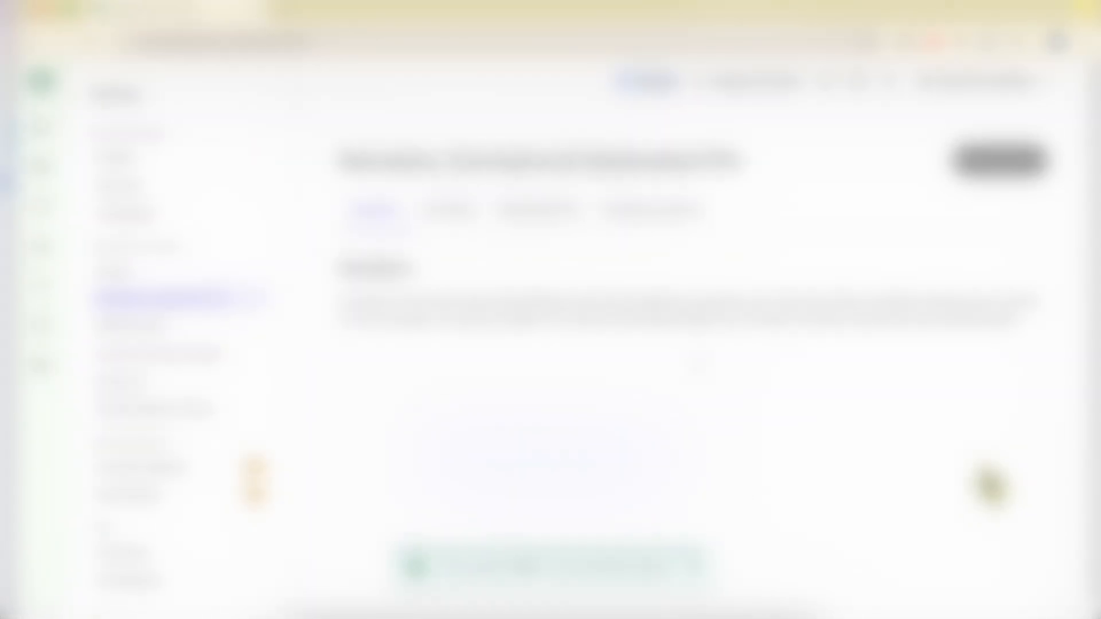
scroll(759, 462, down, 5)
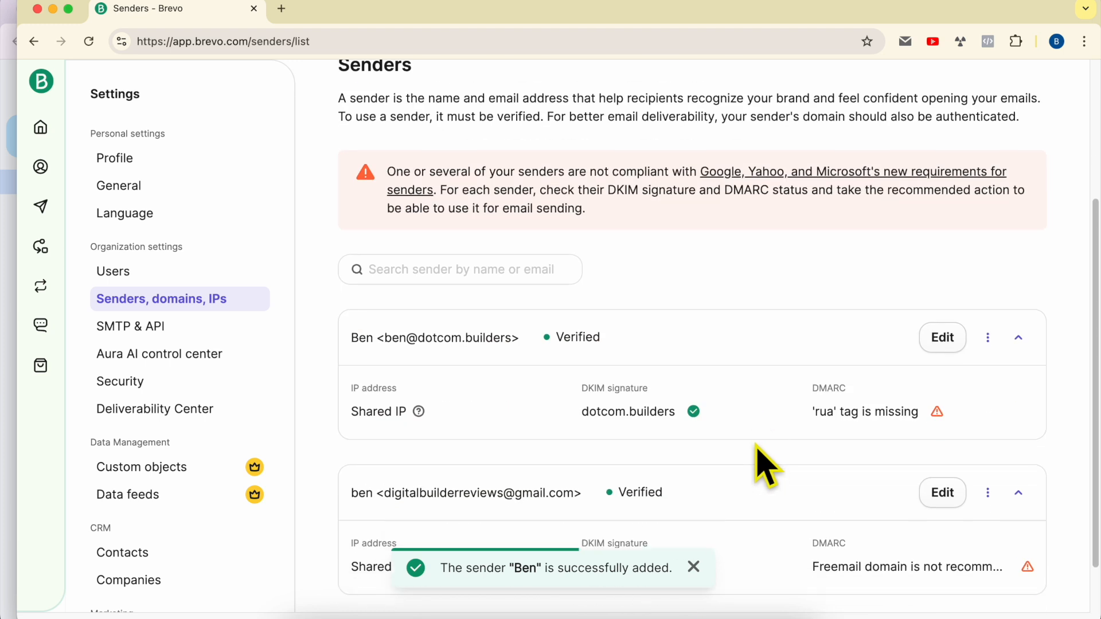
drag(555, 274, 634, 295)
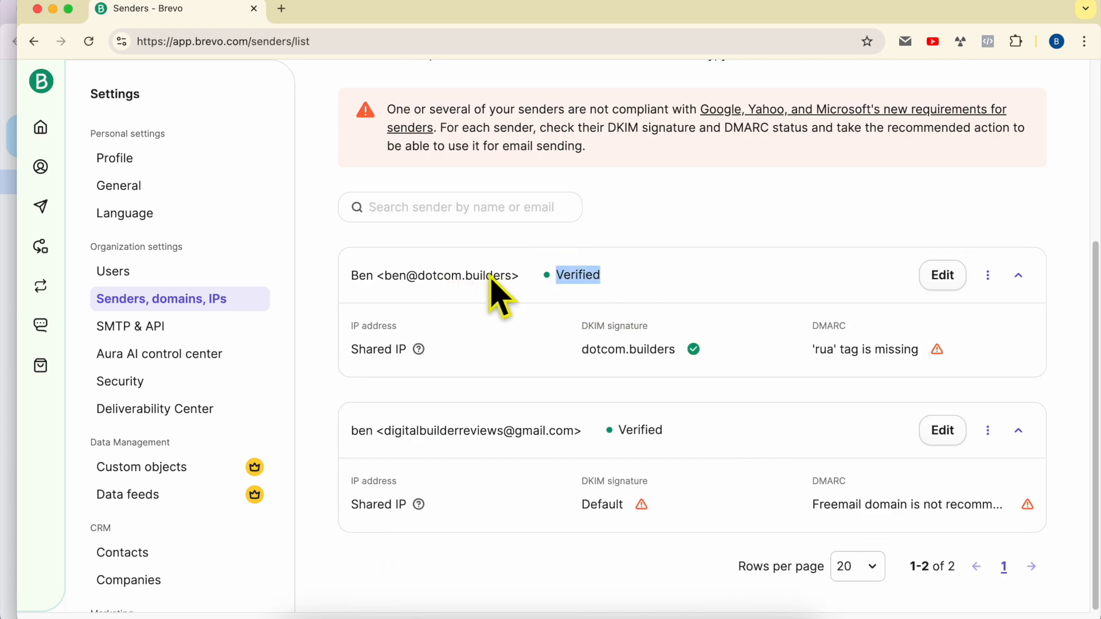
drag(619, 278, 555, 274)
scroll(657, 275, up, 4)
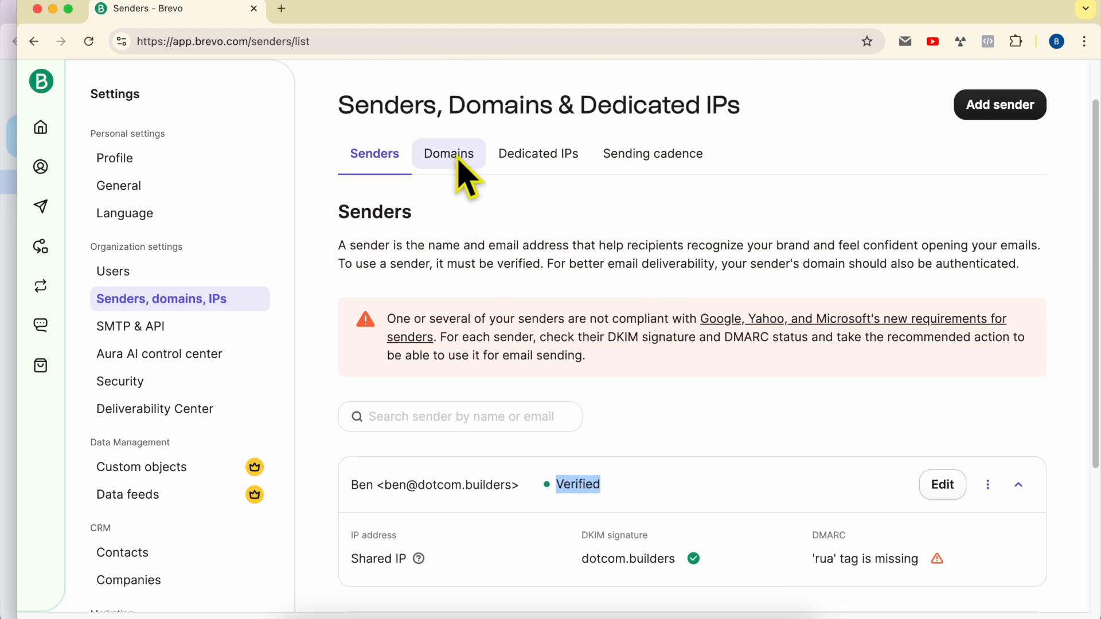
click(450, 155)
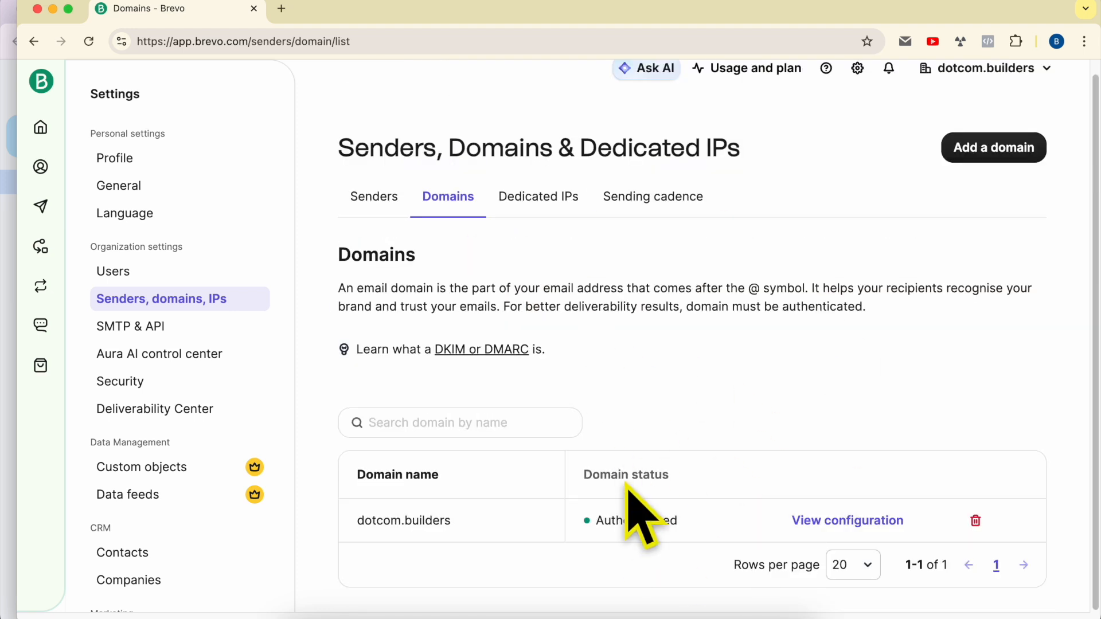
click(373, 201)
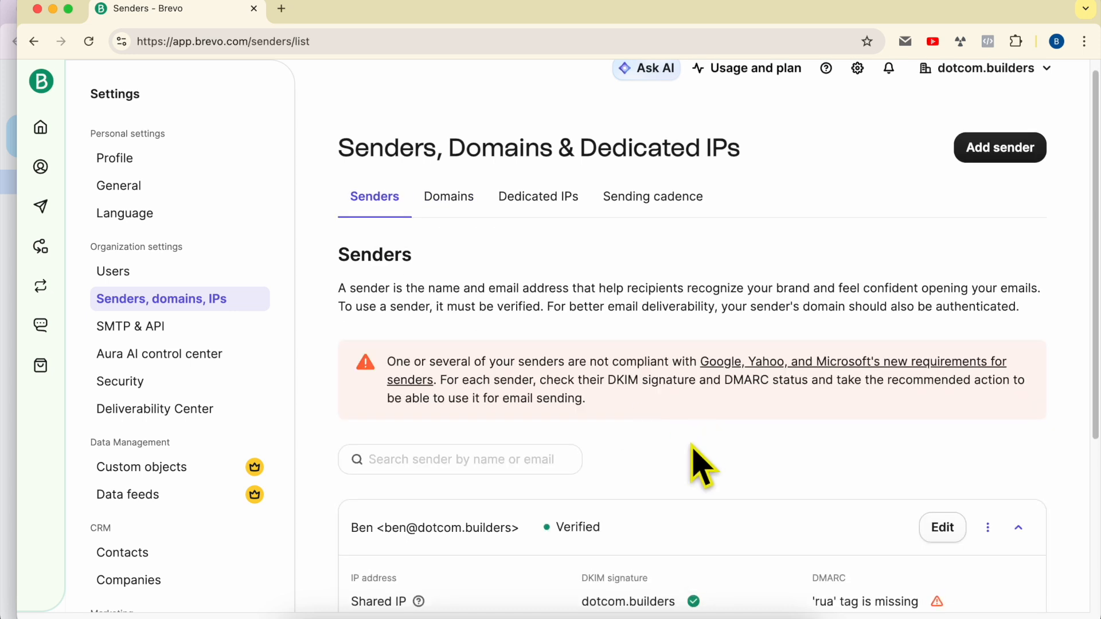
scroll(692, 448, down, 3)
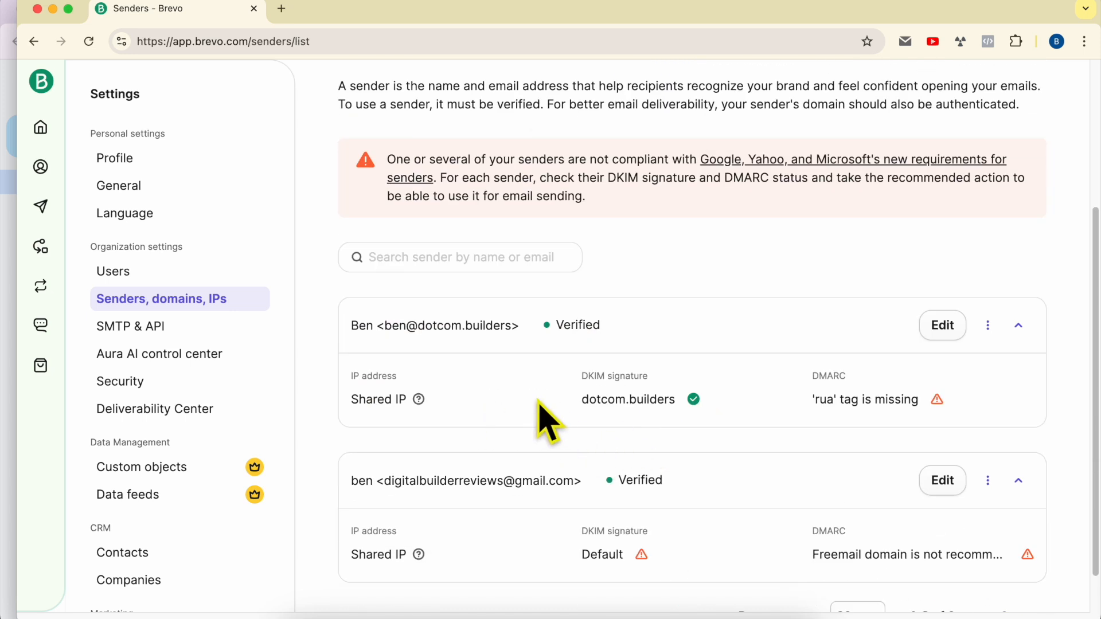
drag(509, 327, 382, 329)
- Create a regular email campaign named 'test compaign to delete later' from Marketing > Campaigns
click(40, 130)
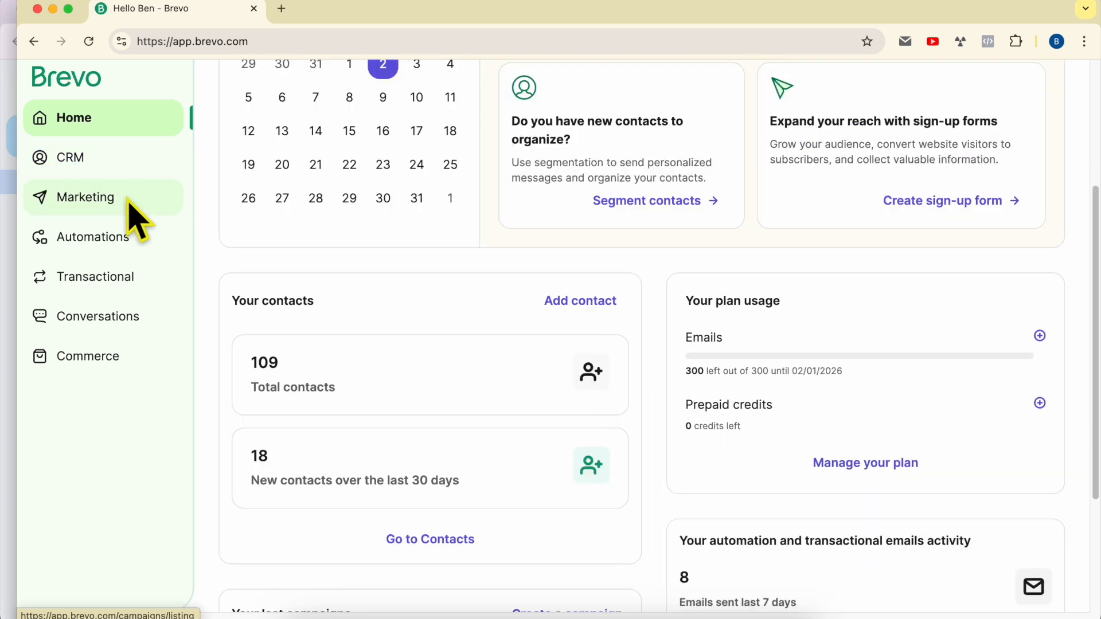
click(127, 201)
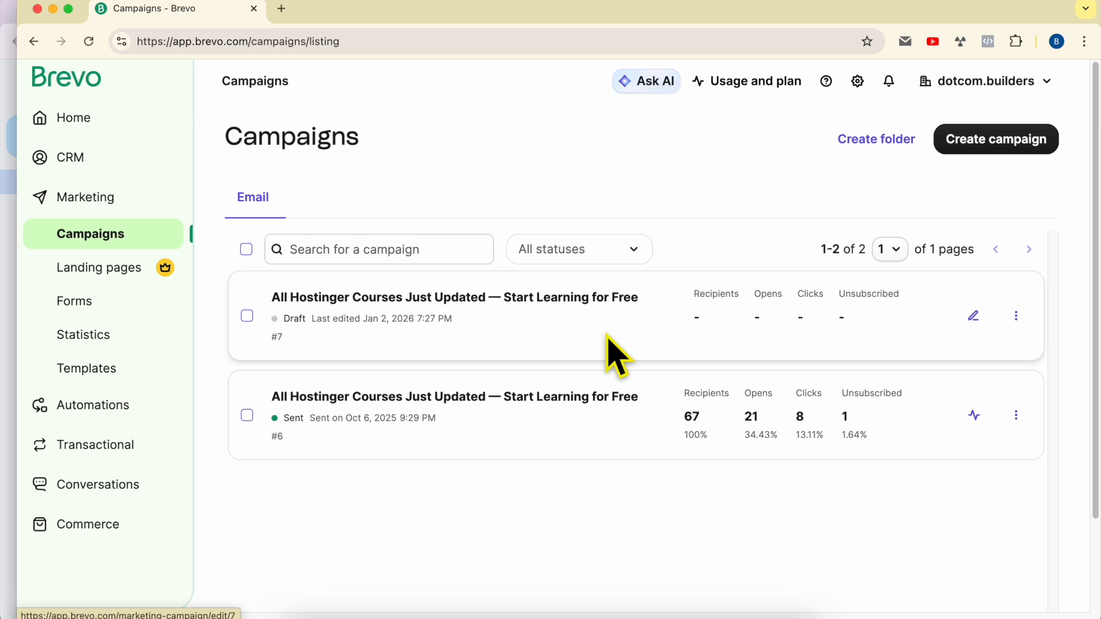
click(1009, 143)
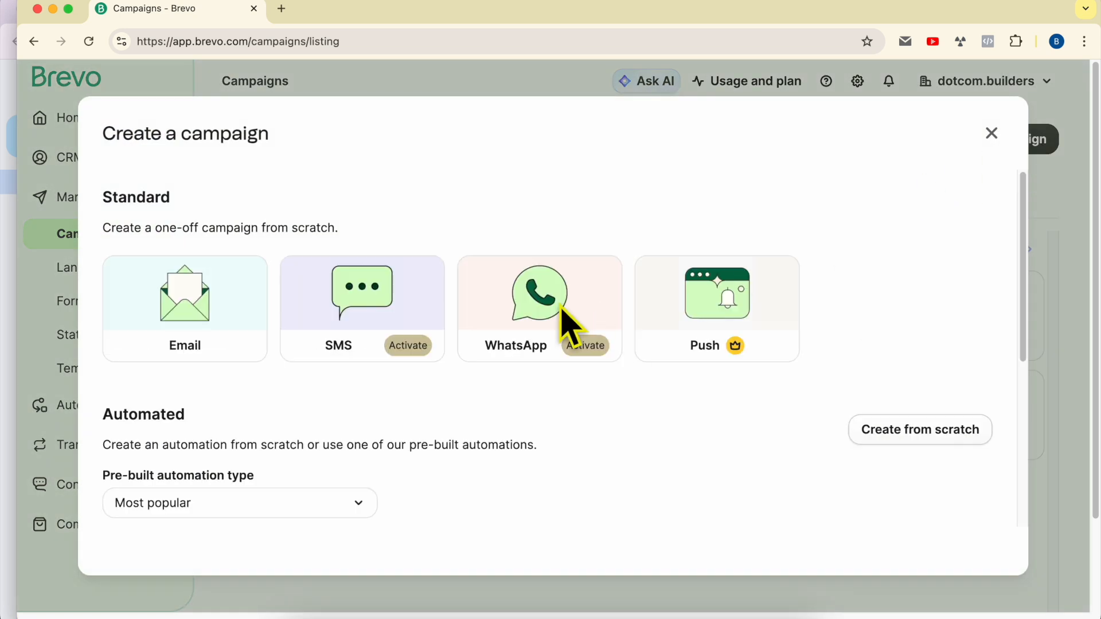
click(196, 290)
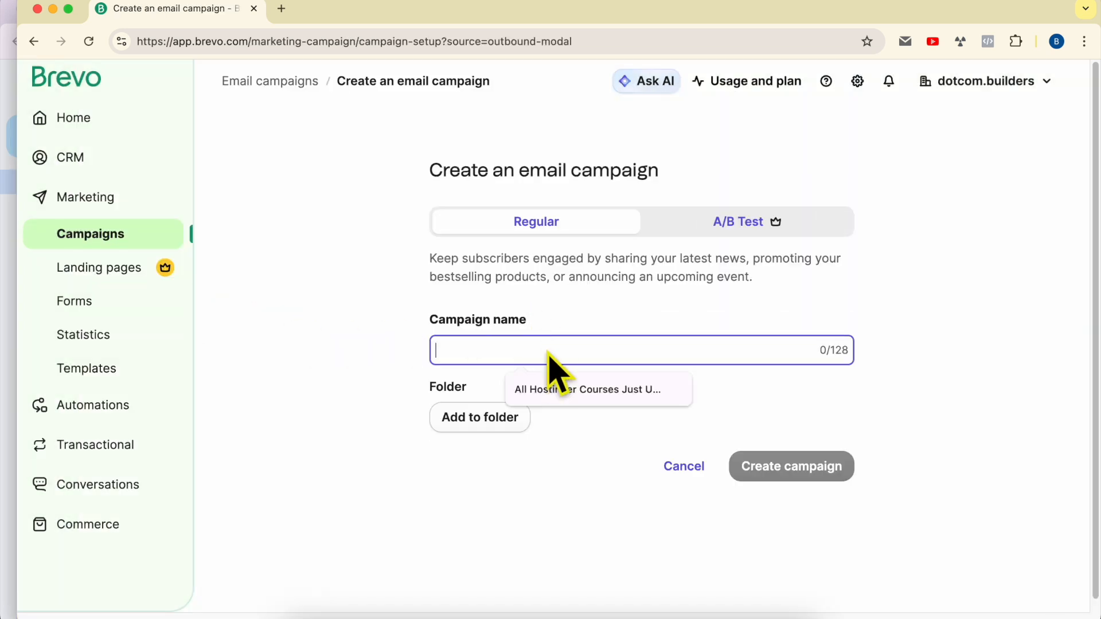
text(test compaign to delete later)
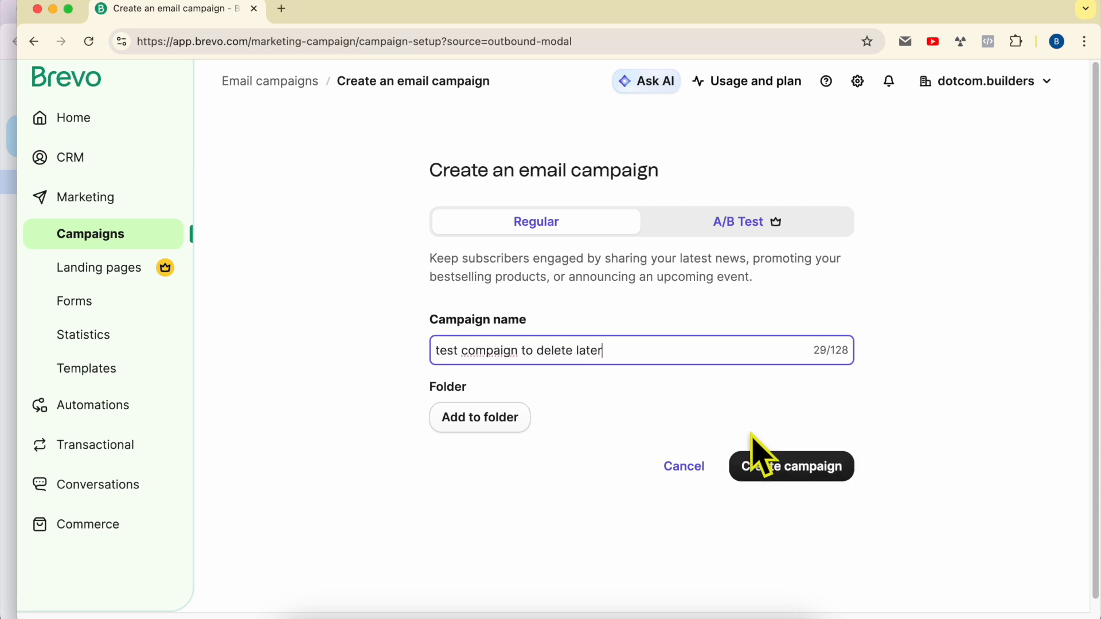
click(803, 465)
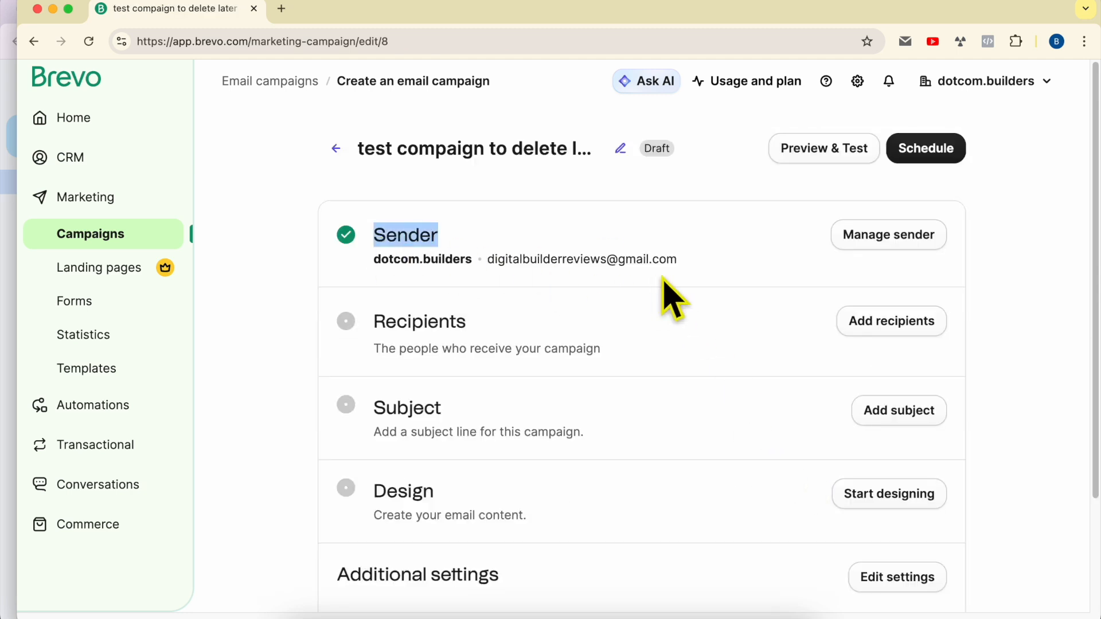
- Replace the campaign's gmail sender with the dotcom.builders address and save the sender settings
drag(489, 266, 672, 267)
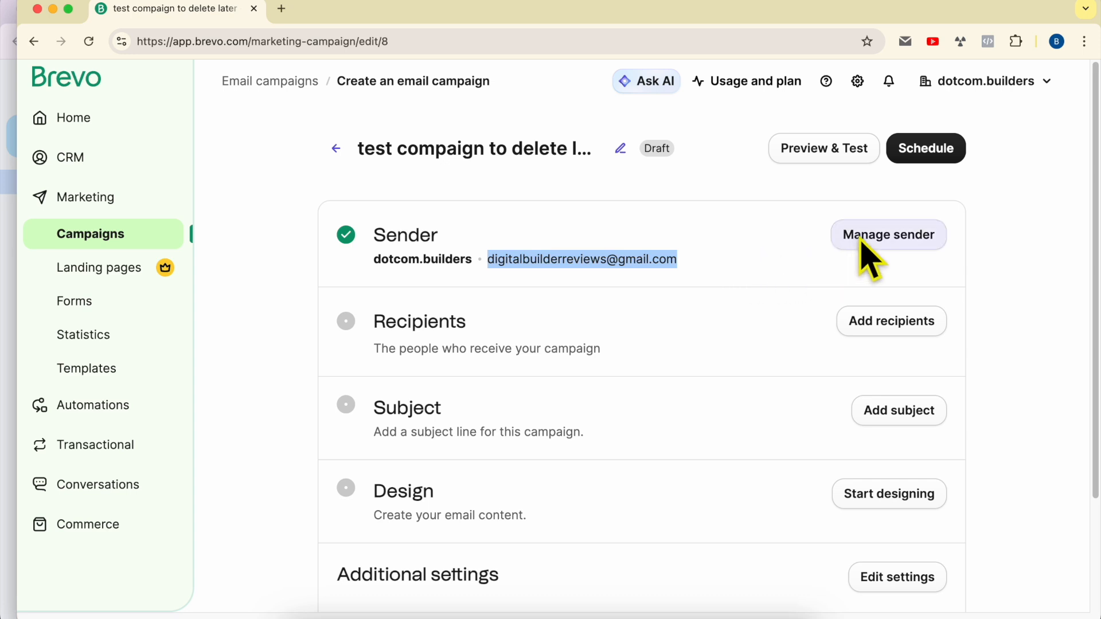
click(898, 240)
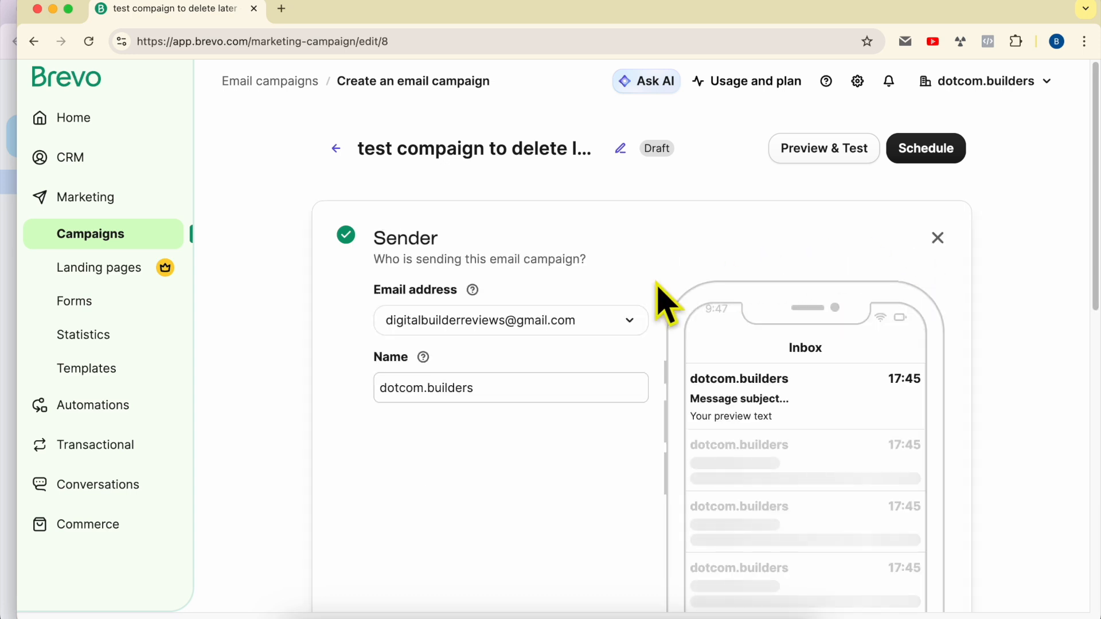
click(525, 328)
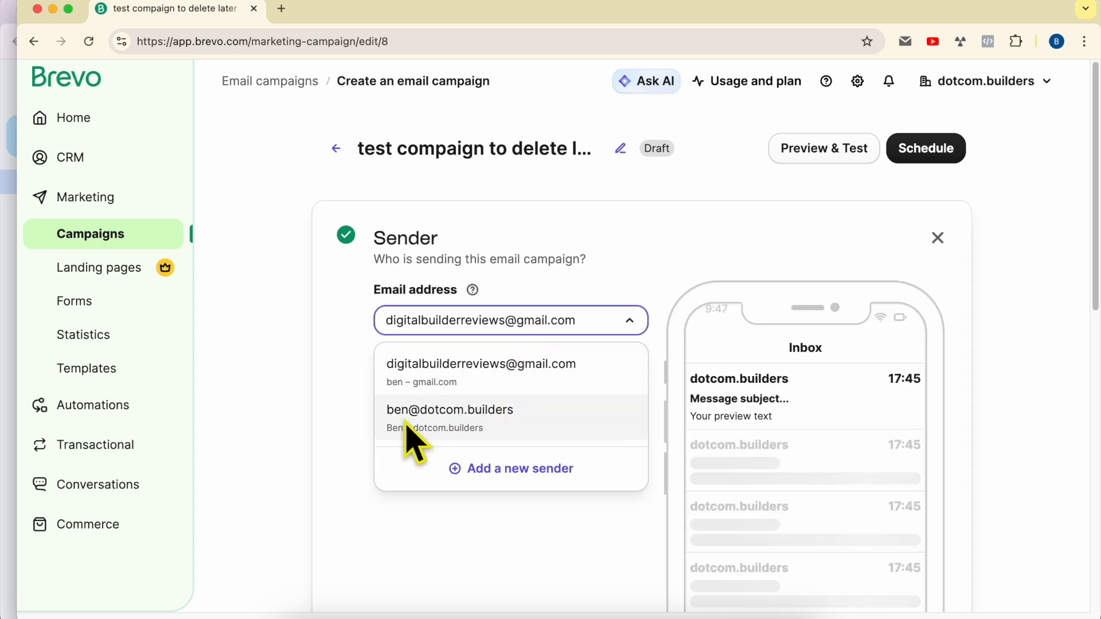
click(455, 424)
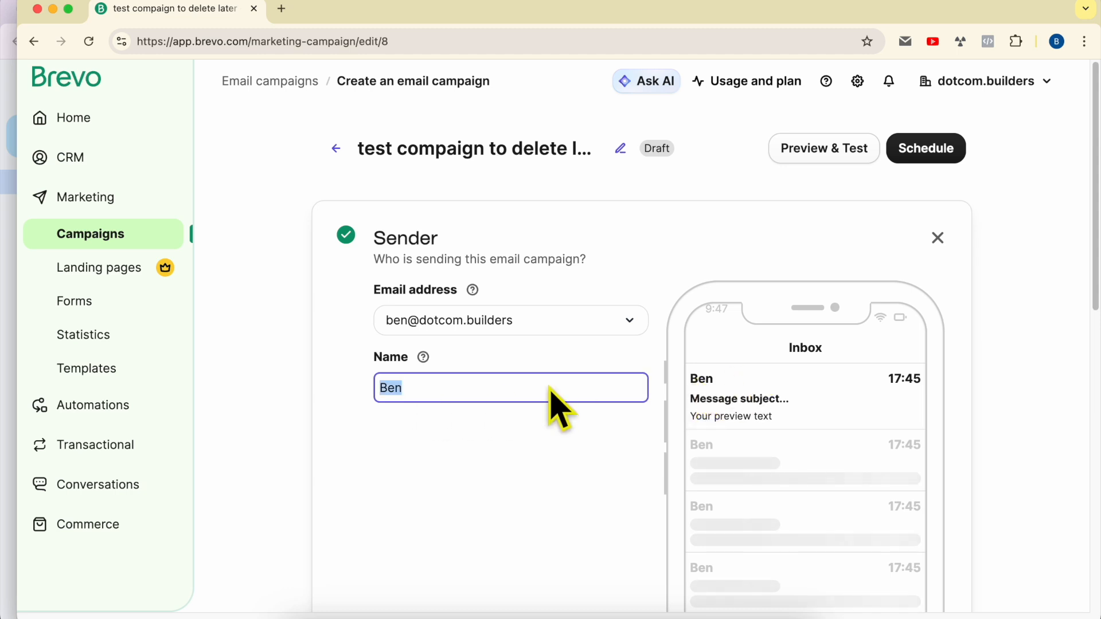
scroll(560, 408, down, 6)
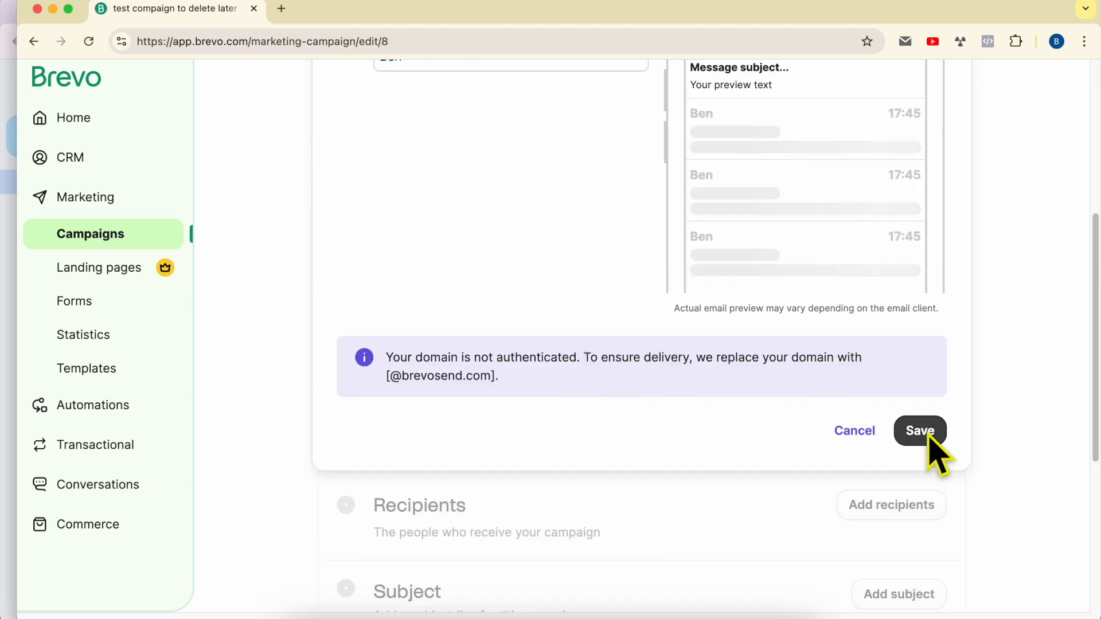
click(910, 433)
drag(412, 262, 365, 263)
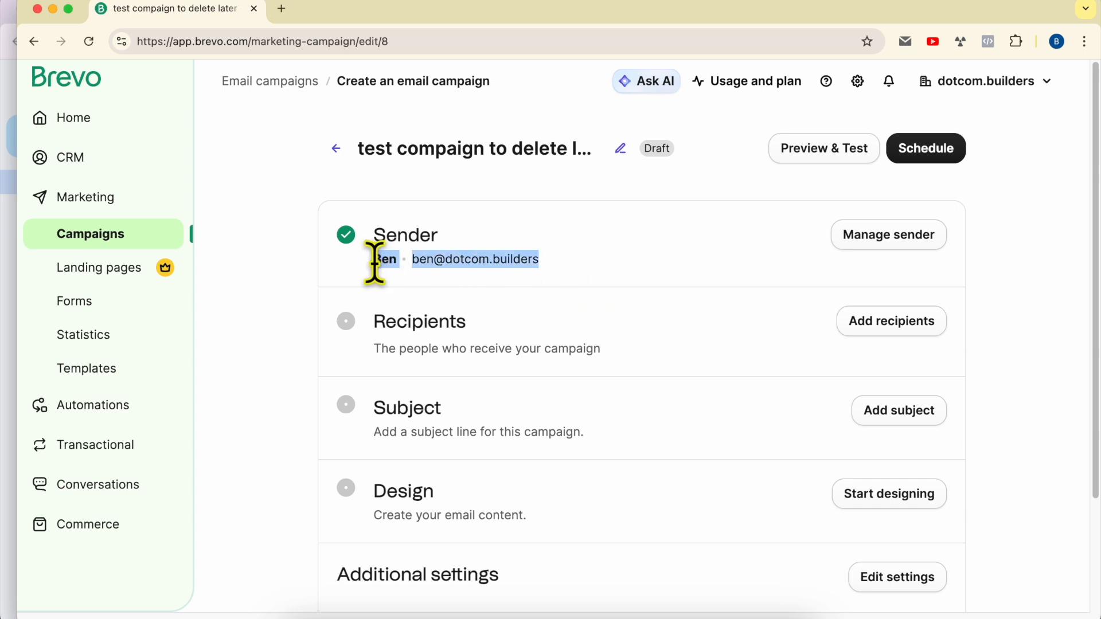
click(609, 259)
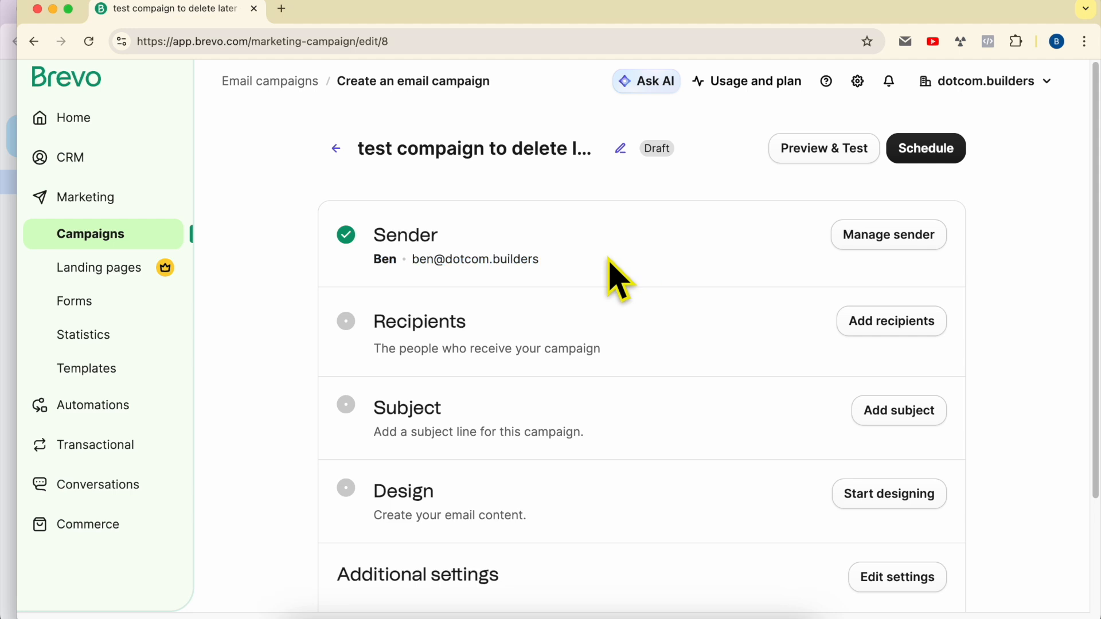